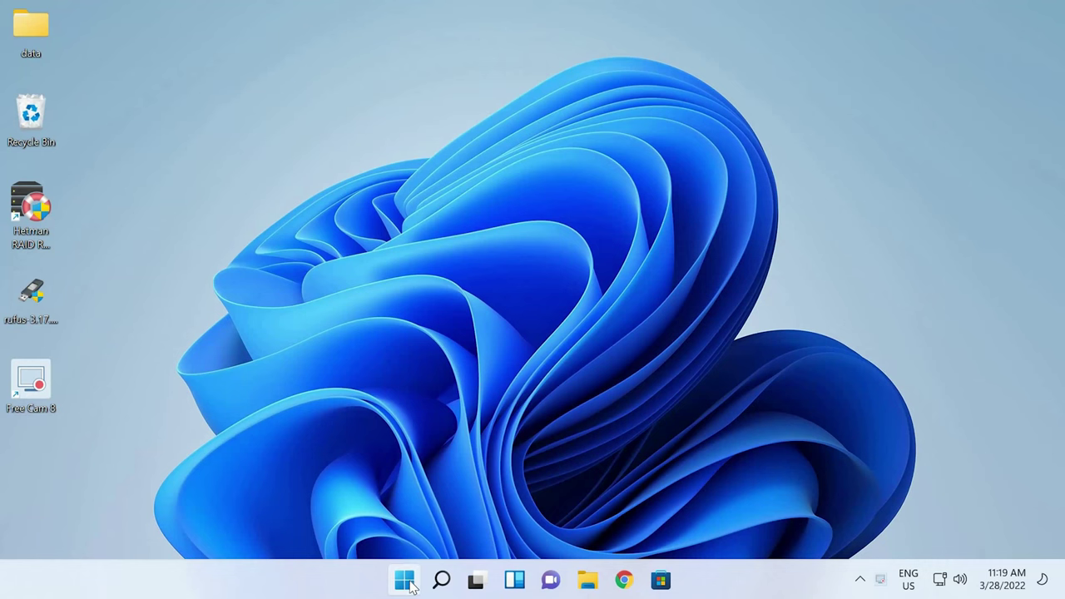
Step: Open the Microsoft Store and check the sign-in option in its account menu
click(413, 580)
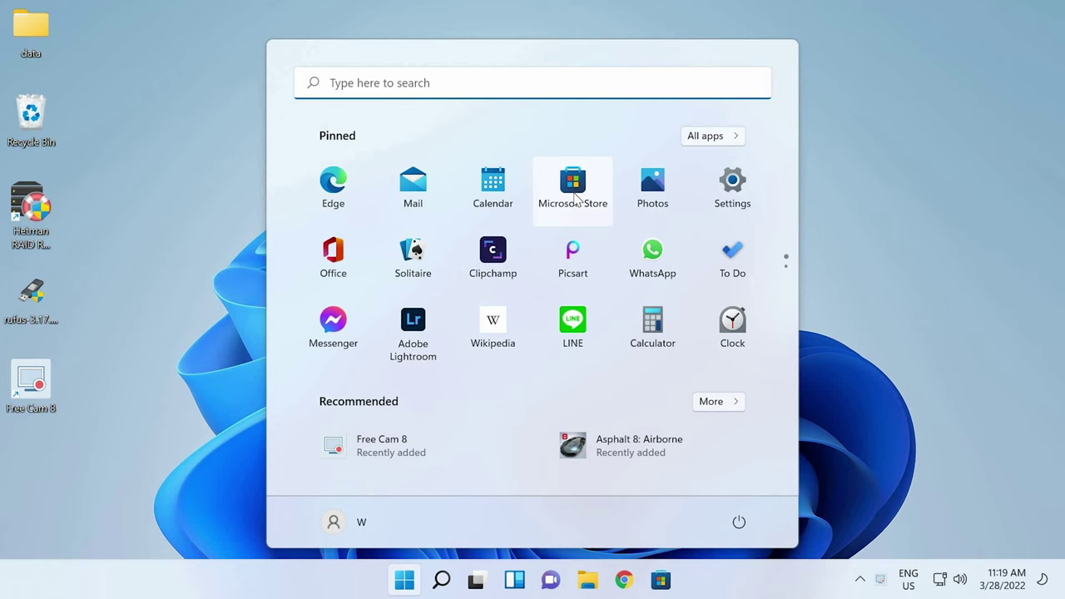
click(595, 199)
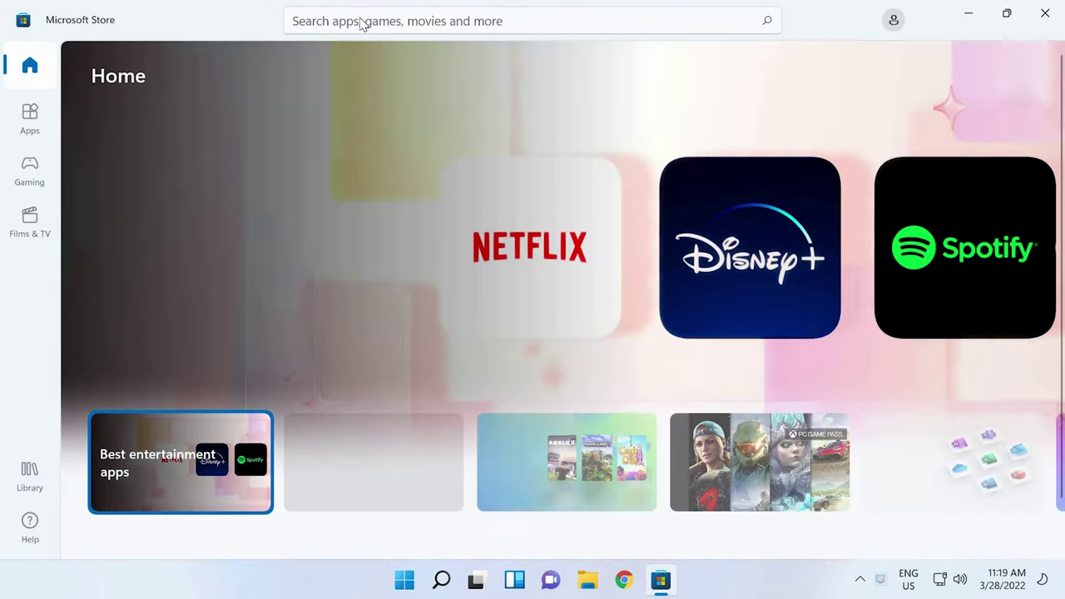
click(896, 21)
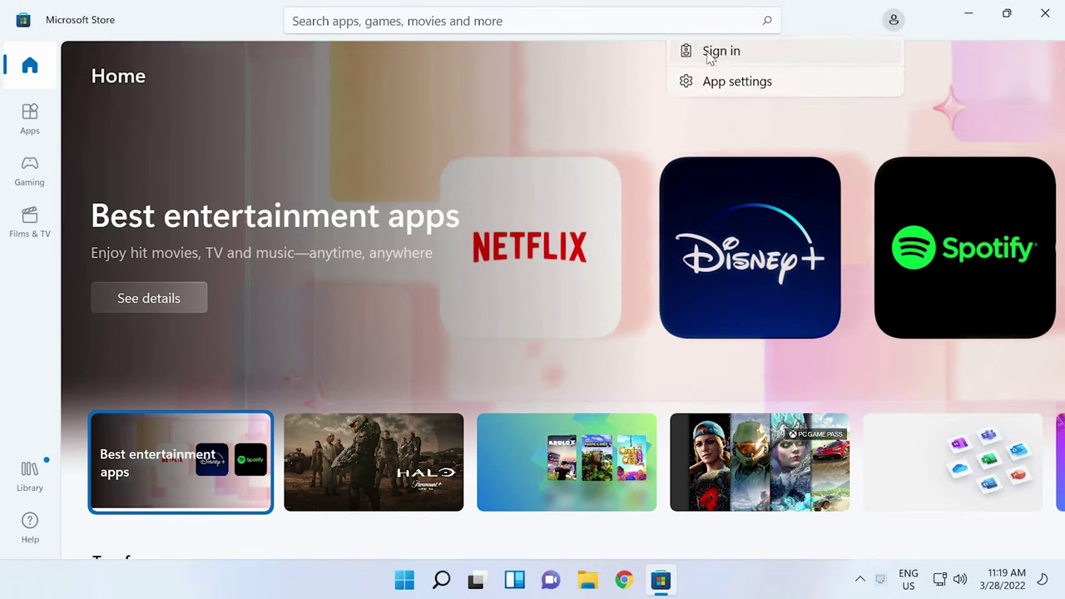
click(629, 33)
Step: Search the store for "xbox game bar" and install Xbox Game Bar from its product page
click(621, 27)
text(x)
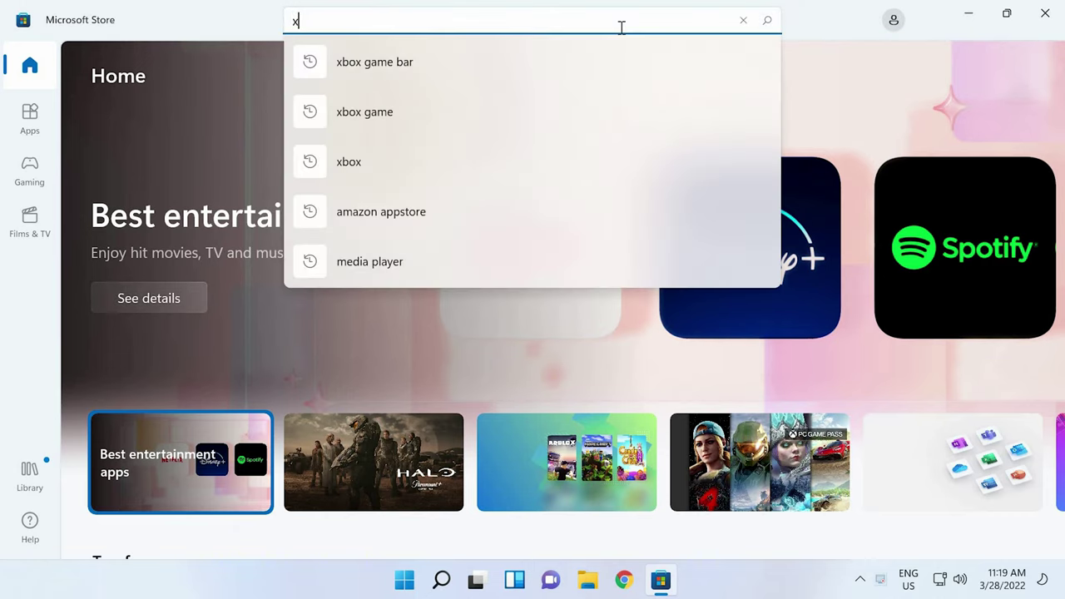
text(box game bar)
key(Return)
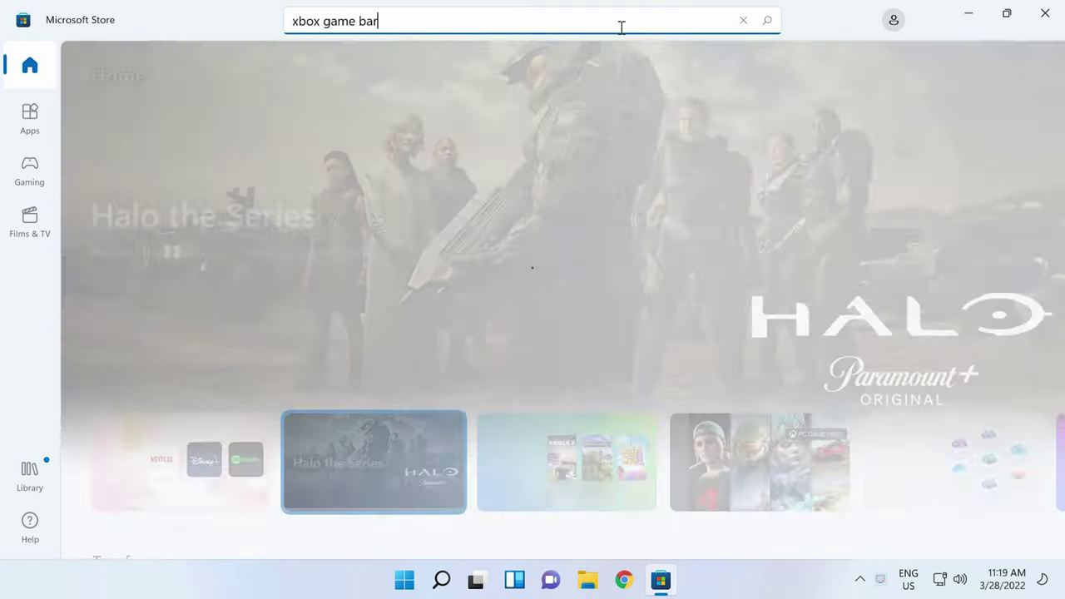
click(362, 214)
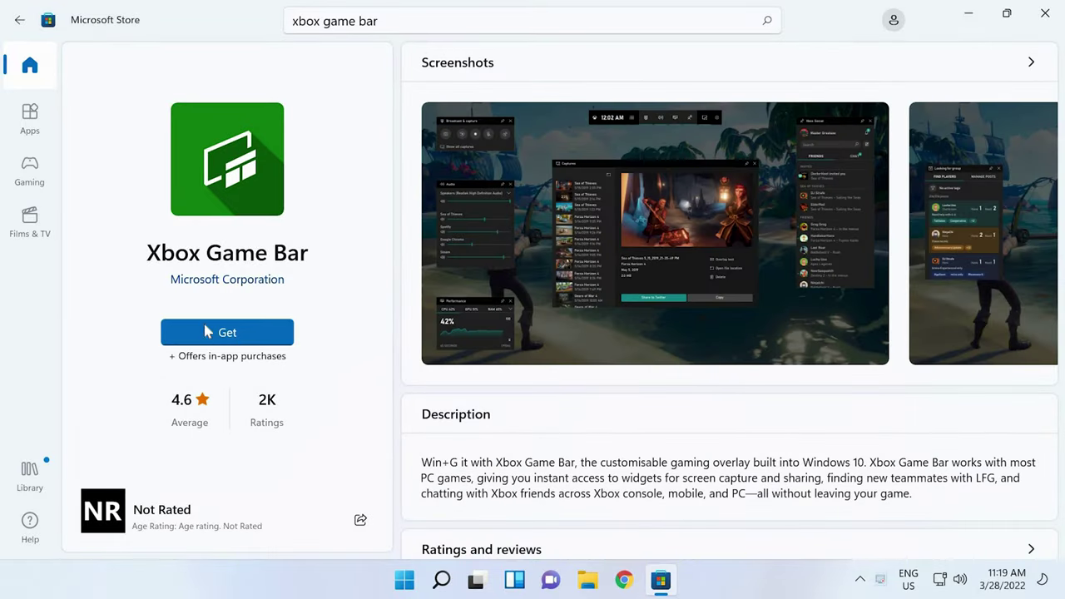
click(169, 335)
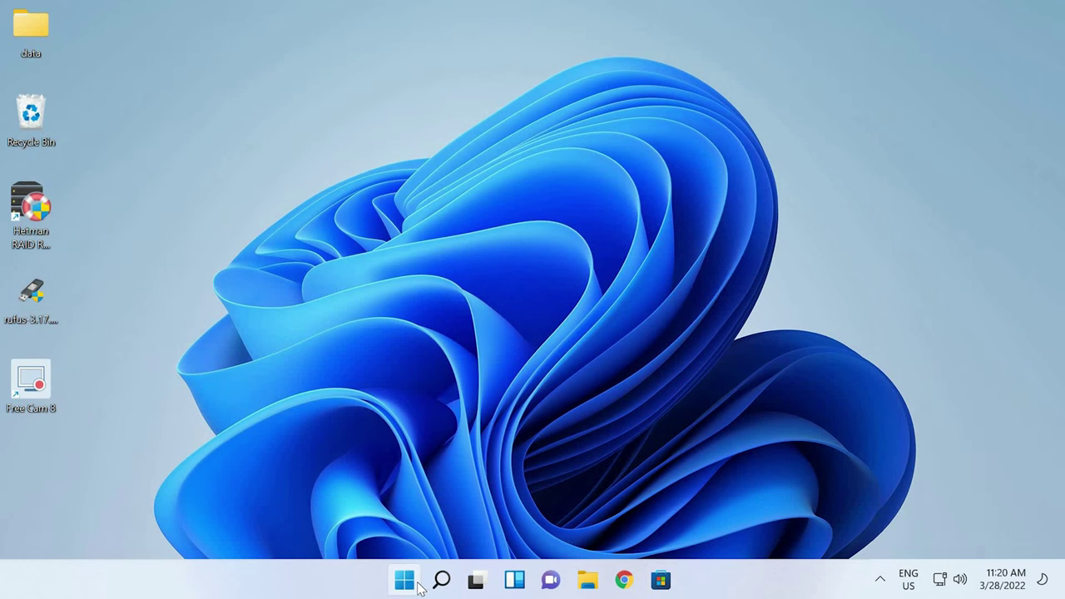
Step: Open the Settings app and go to the Captures page of the Gaming section
click(405, 580)
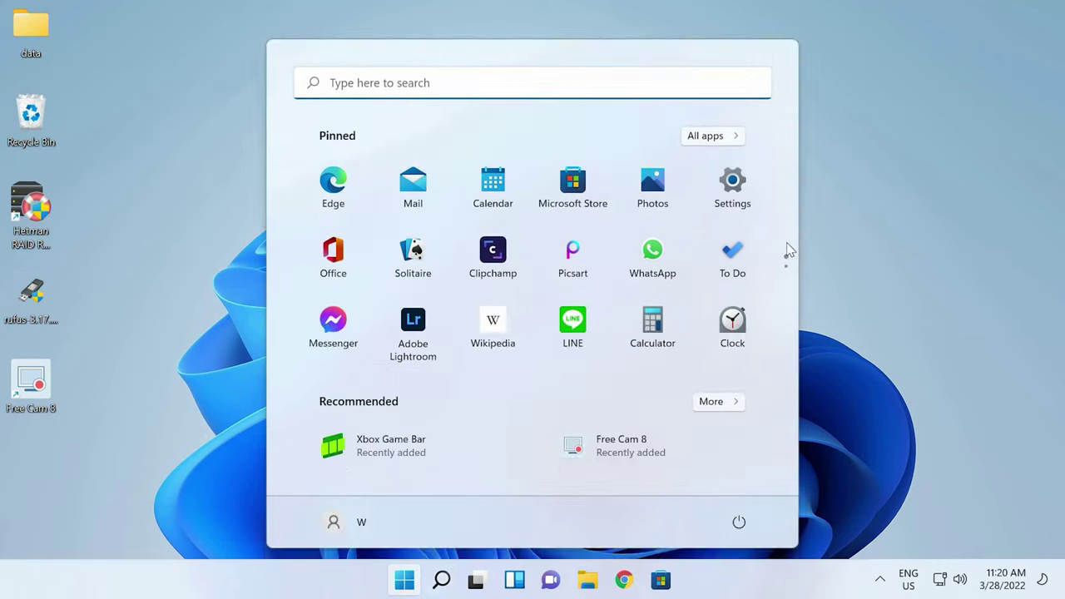
click(731, 192)
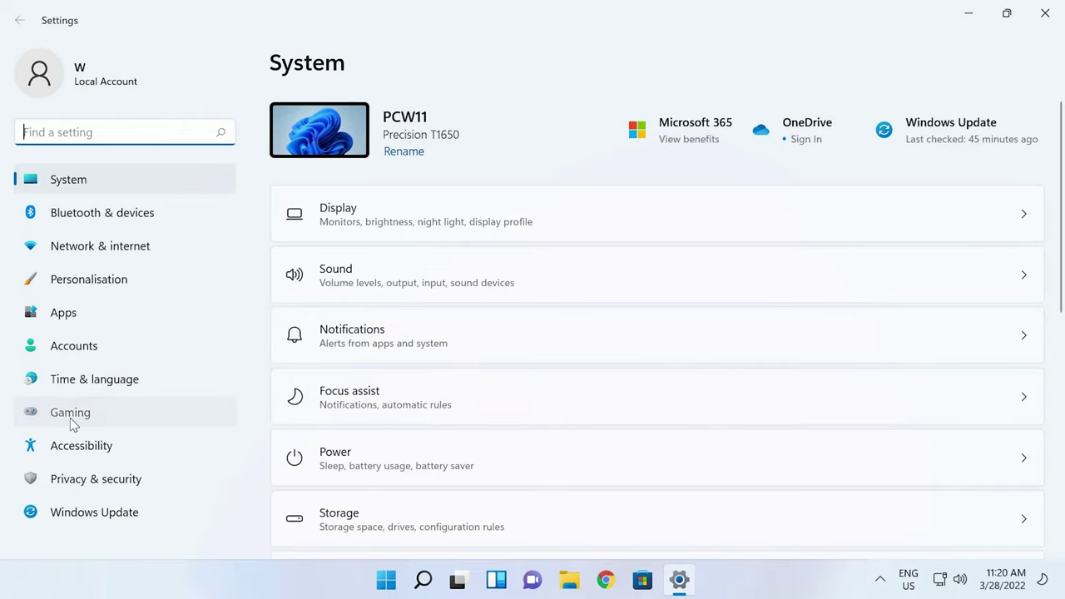
click(71, 414)
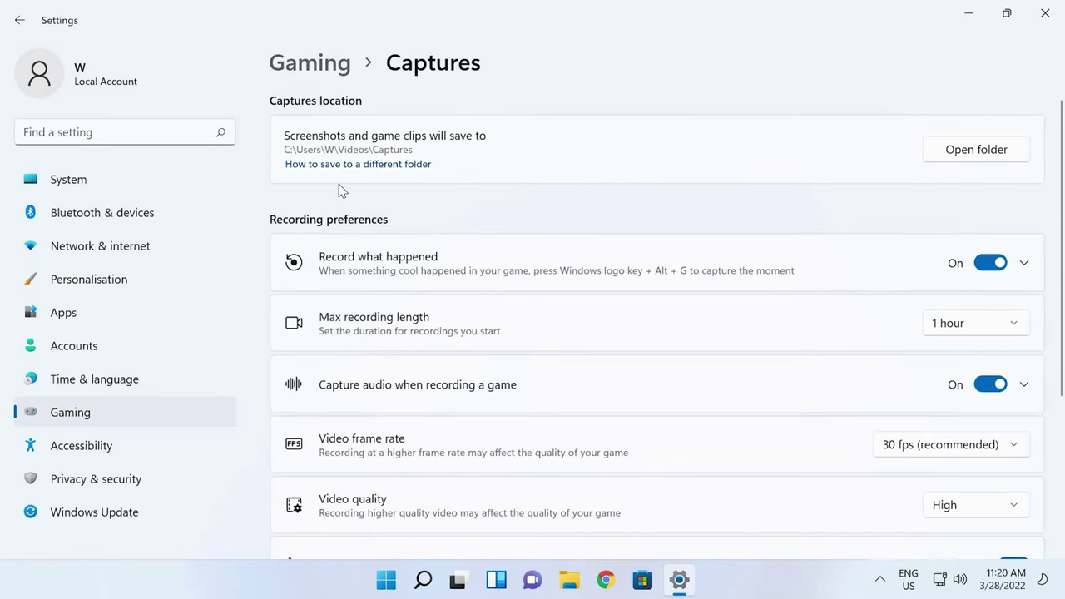
Step: Keep the max recording length at 1 hour and toggle game audio capture off and back on
click(977, 338)
click(957, 331)
click(996, 394)
click(982, 393)
Step: Check the video frame rate choices and keep 30 fps (recommended)
scroll(614, 441, down, 1)
scroll(613, 441, down, 1)
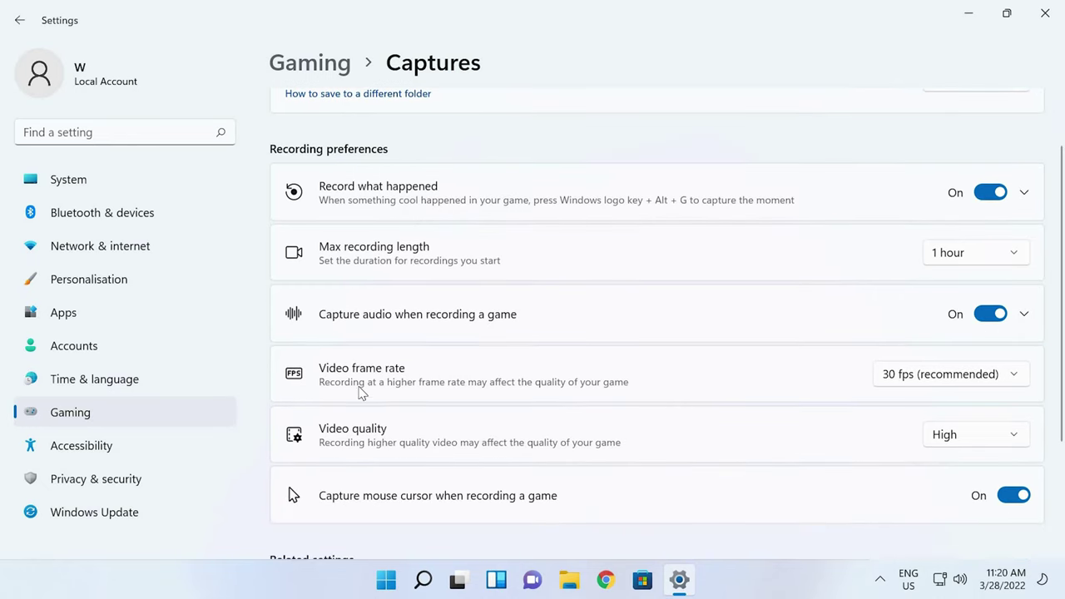
click(897, 381)
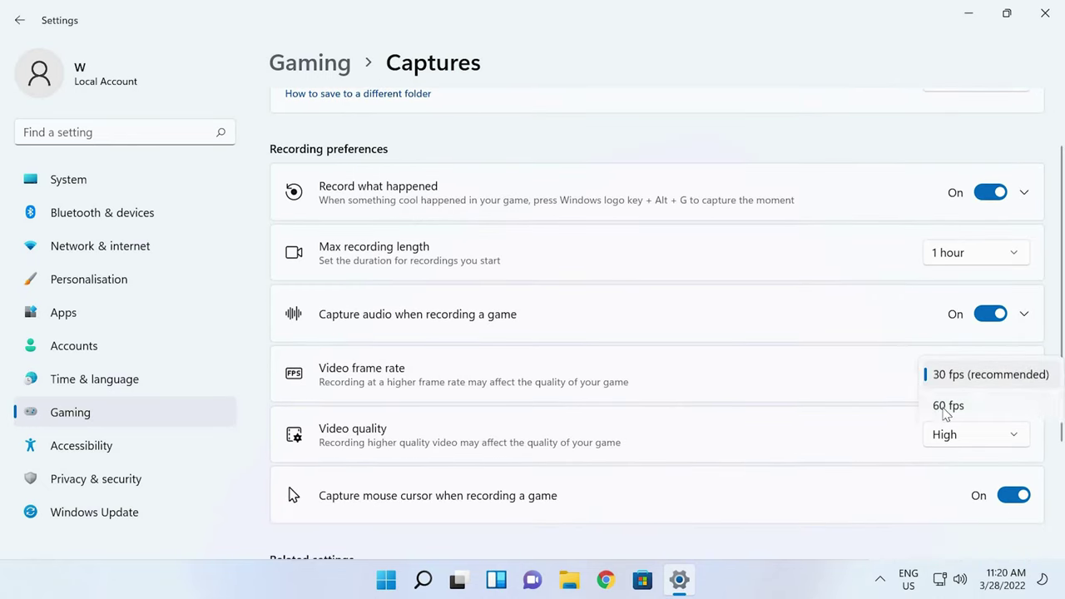
click(968, 379)
Step: Set the video quality to Standard and toggle mouse cursor capture off and back on
scroll(596, 423, down, 2)
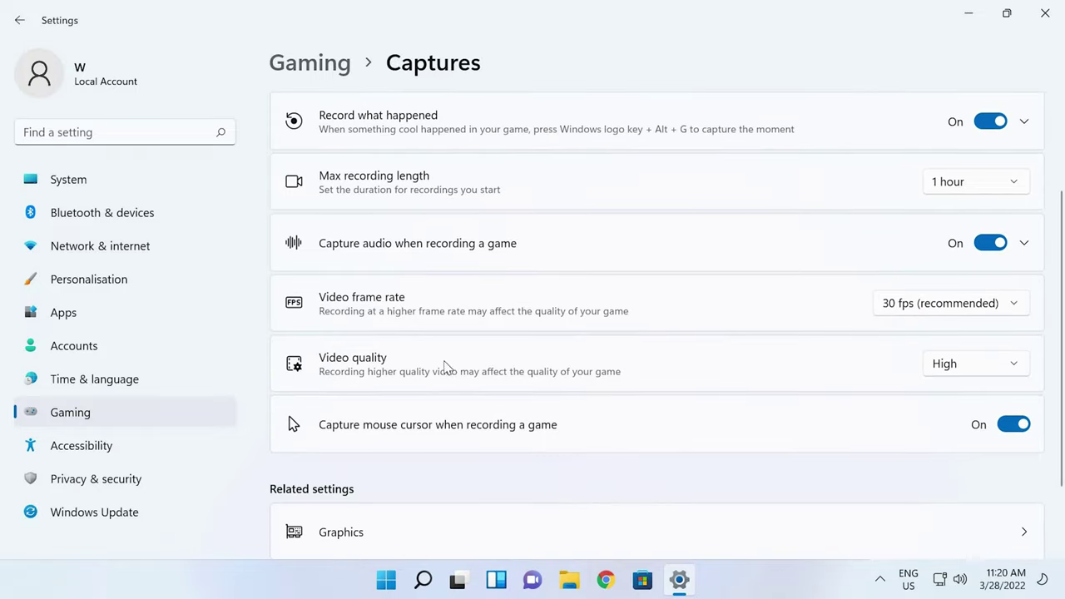
click(954, 371)
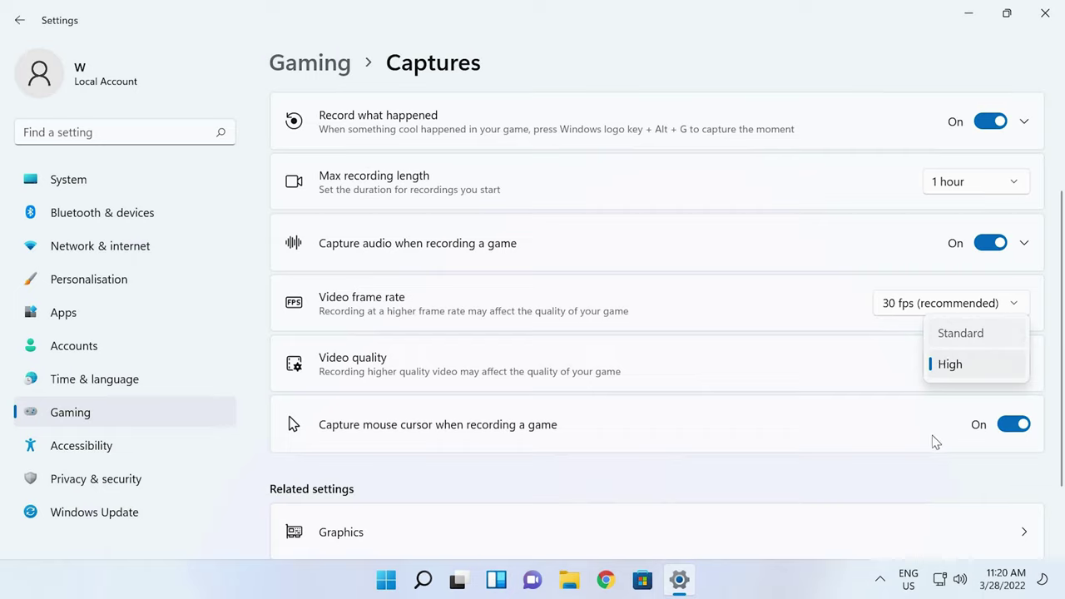
click(959, 341)
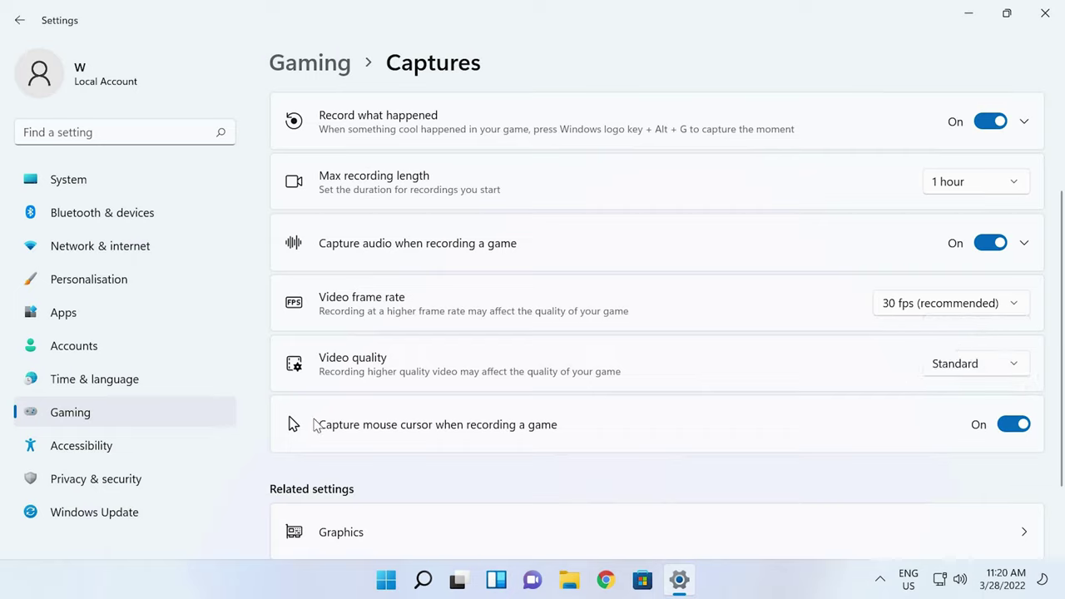
click(1018, 426)
click(1019, 428)
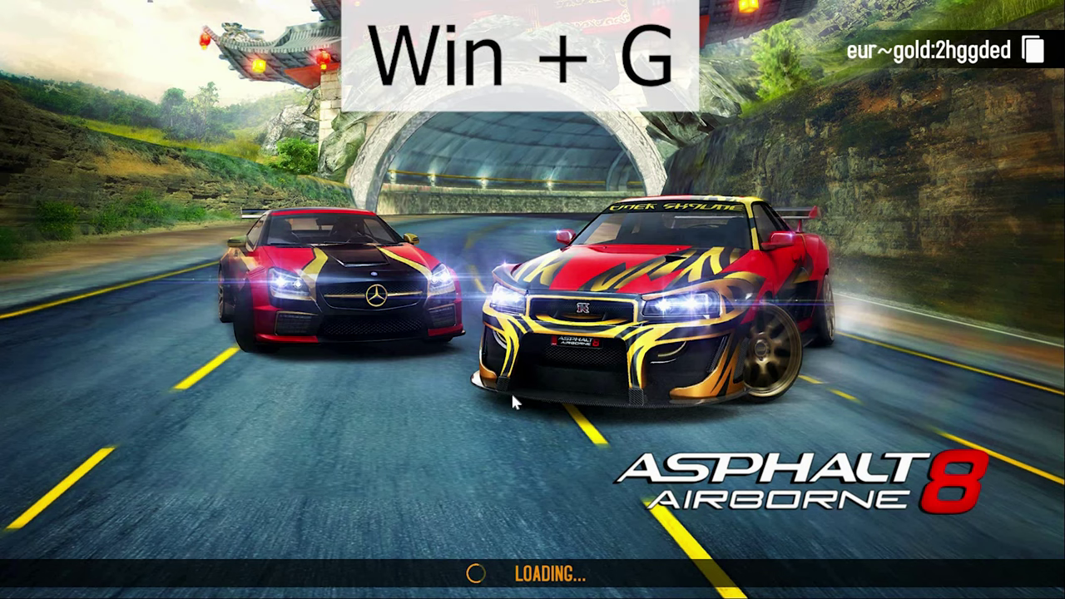
Step: Open Xbox Game Bar over Asphalt 8: Airborne, dismissing the welcome window and closing the Audio widget
key(super+g)
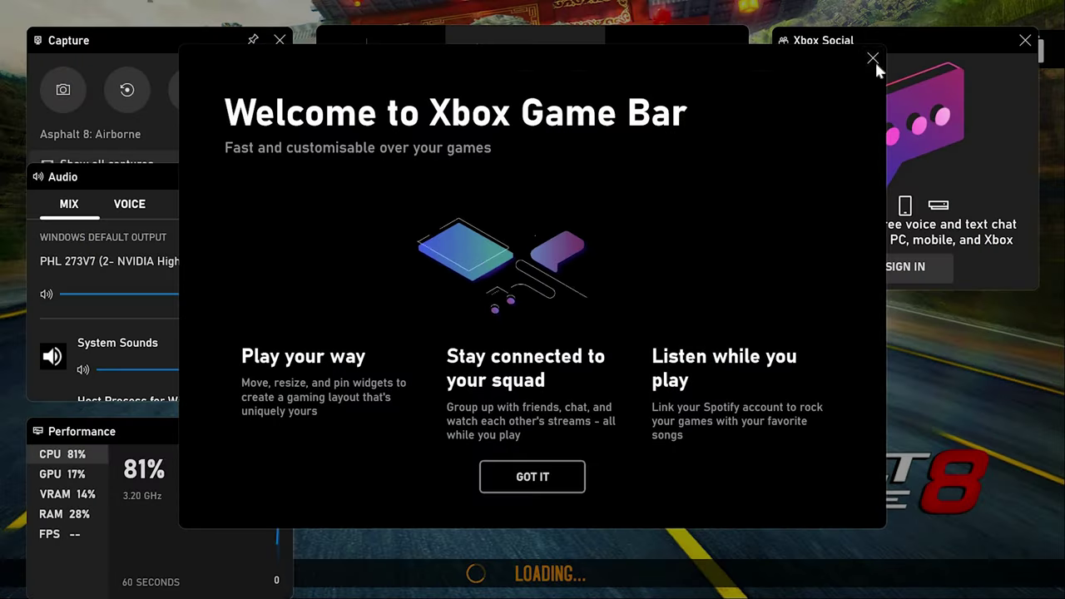
click(873, 59)
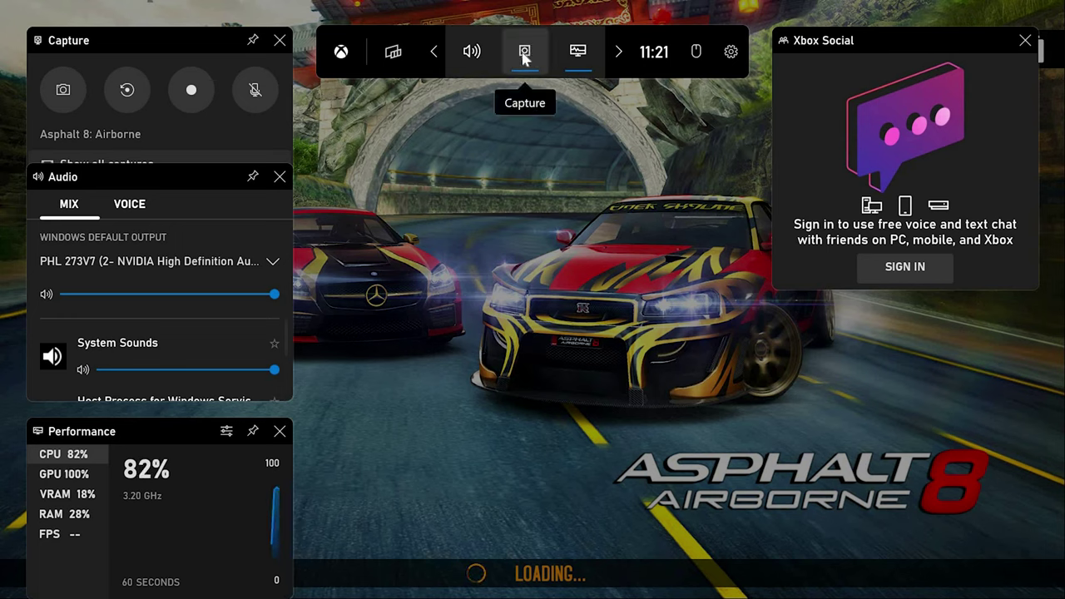
click(279, 177)
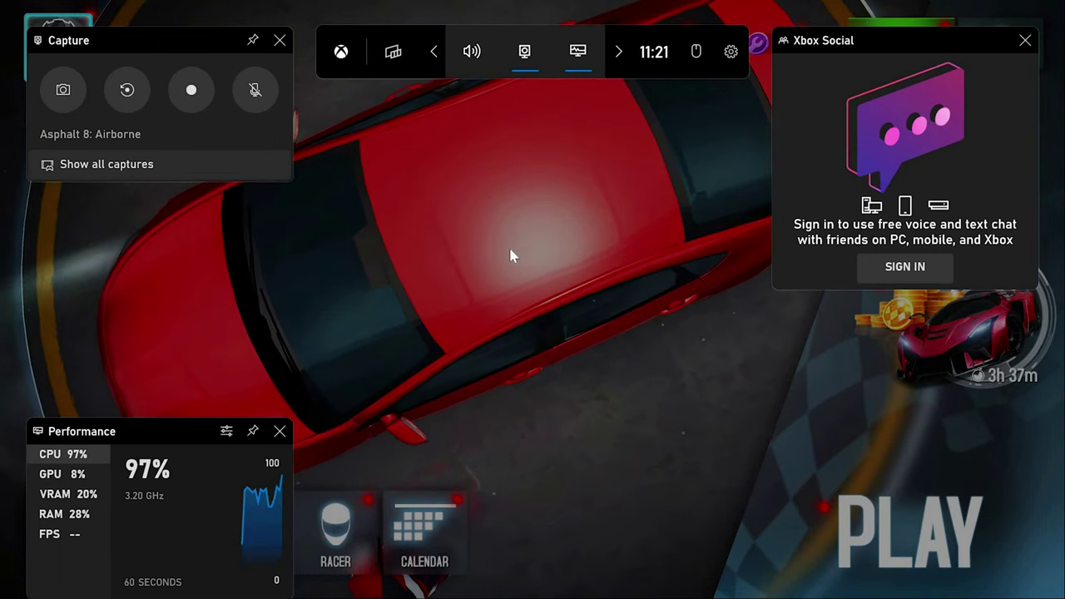
Step: Record a short clip of Asphalt 8: Airborne with Xbox Game Bar and stop the recording
key(super+alt+r)
click(510, 391)
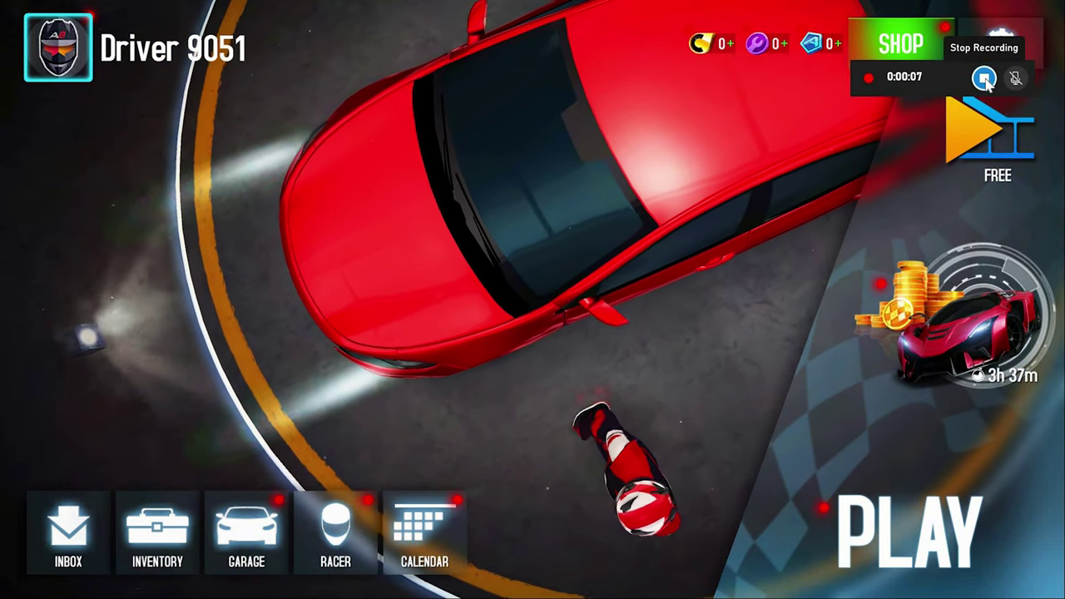
key(super+alt+r)
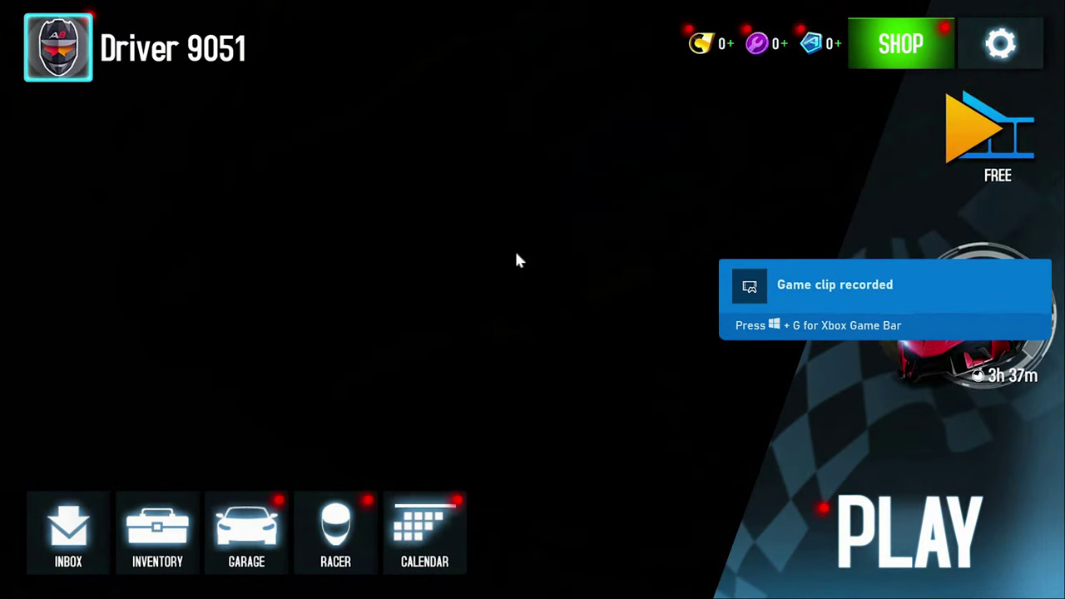
Step: Open the gallery of all captures in Xbox Game Bar and scrub through the selected Asphalt 8 clip
key(super+g)
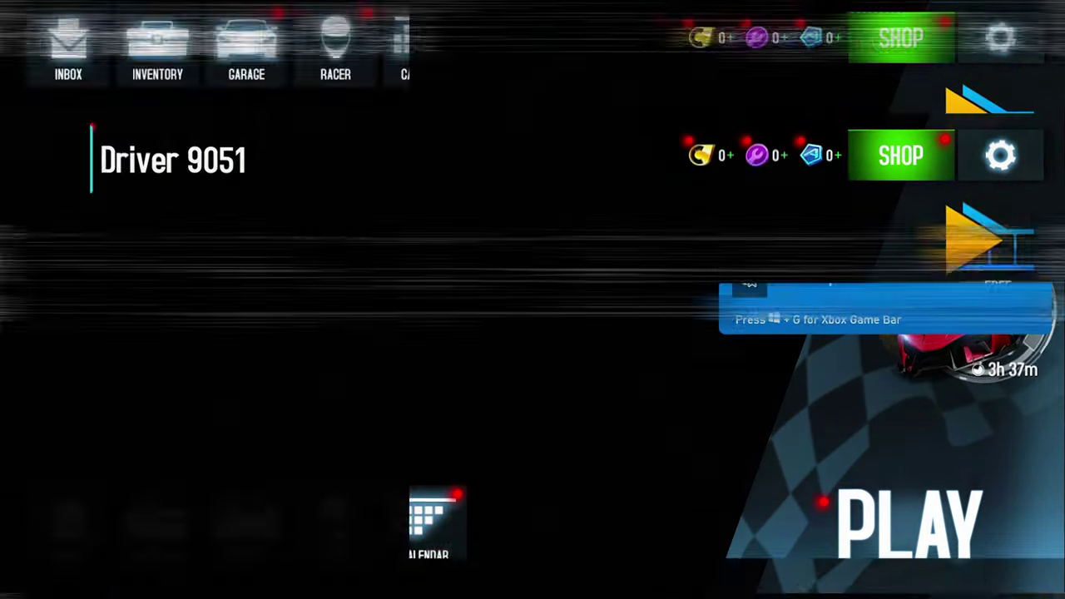
click(91, 164)
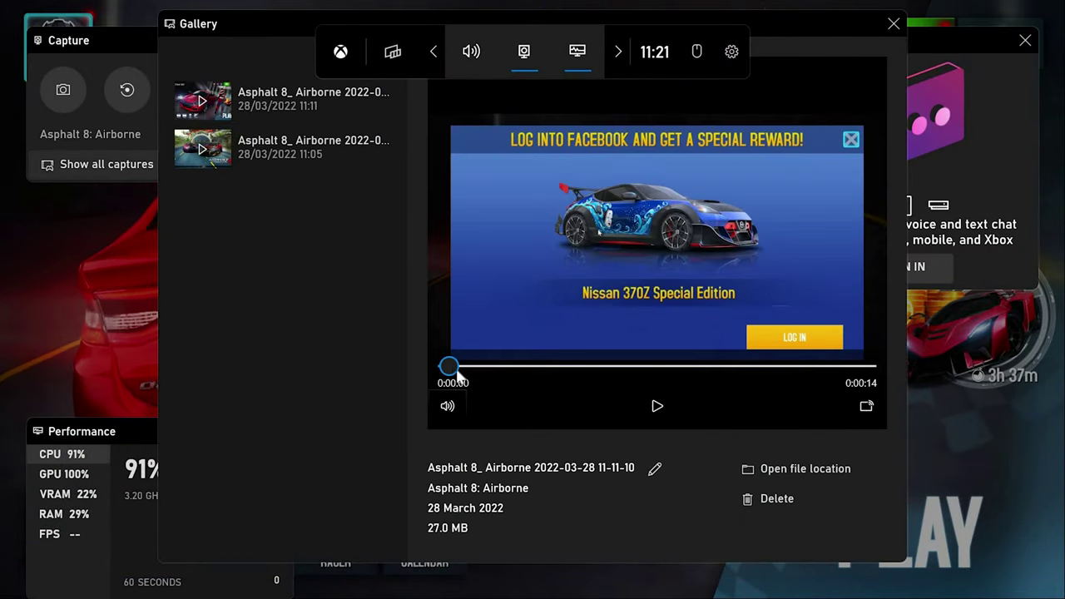
drag(449, 366, 648, 366)
drag(731, 366, 449, 366)
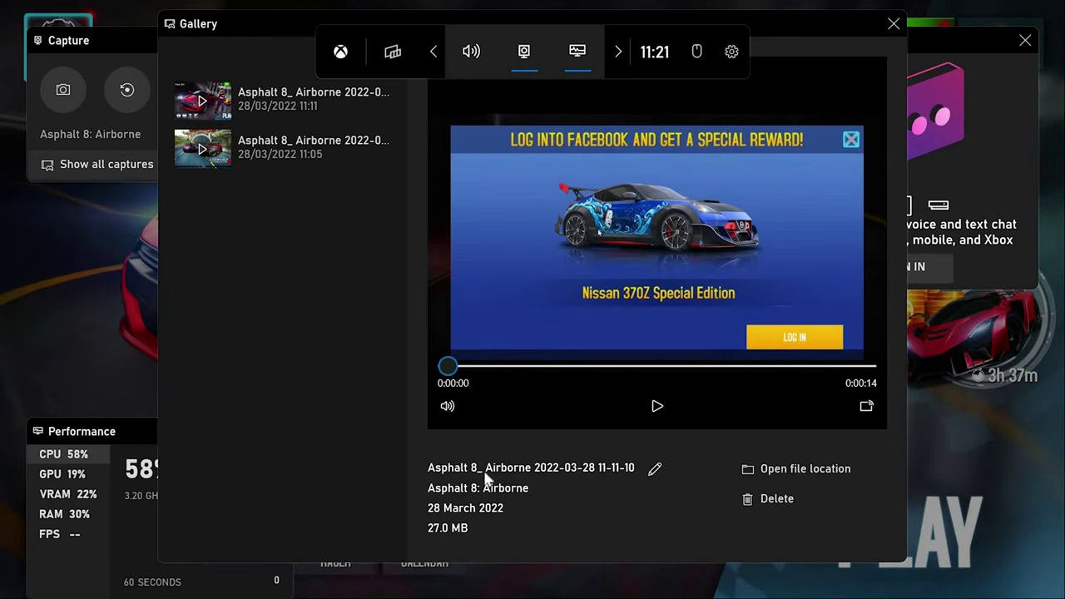
Step: Rename the selected Asphalt 8 clip in the gallery to "sdasd" and accept the new name
click(655, 468)
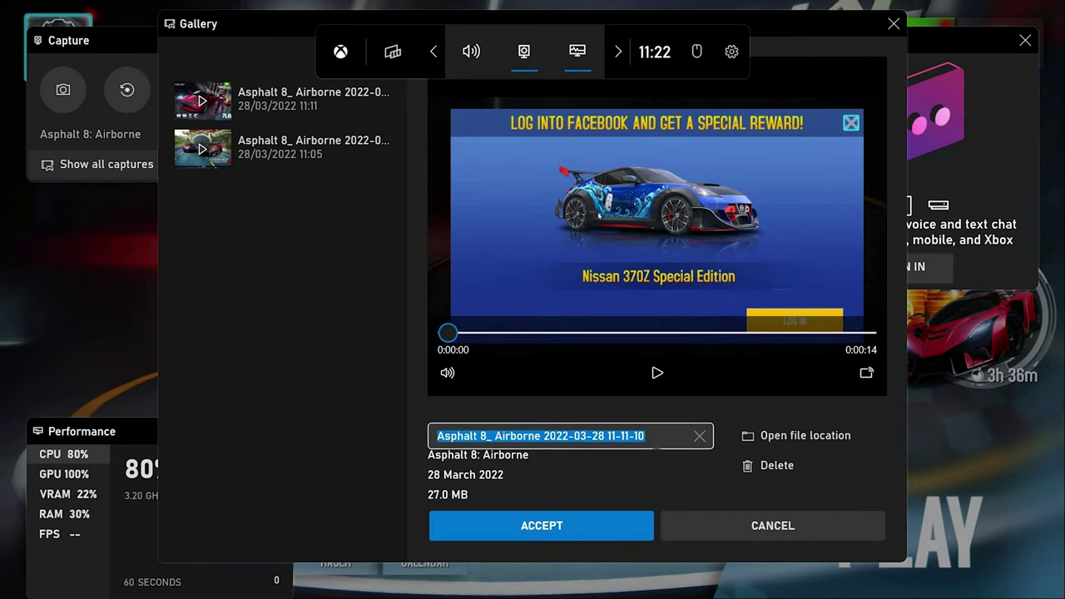
text(sdasd)
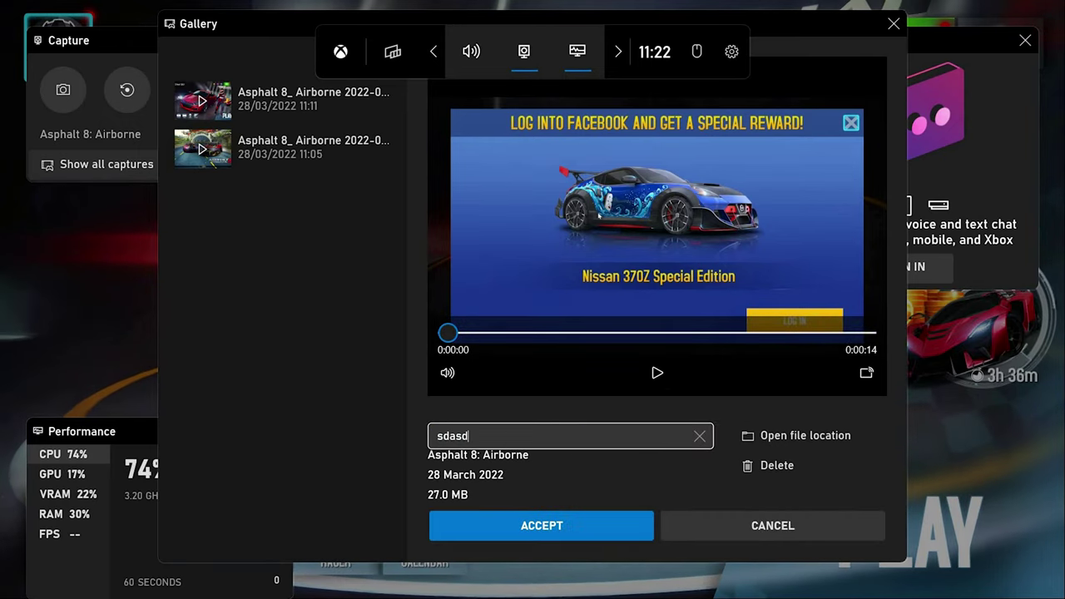
click(589, 531)
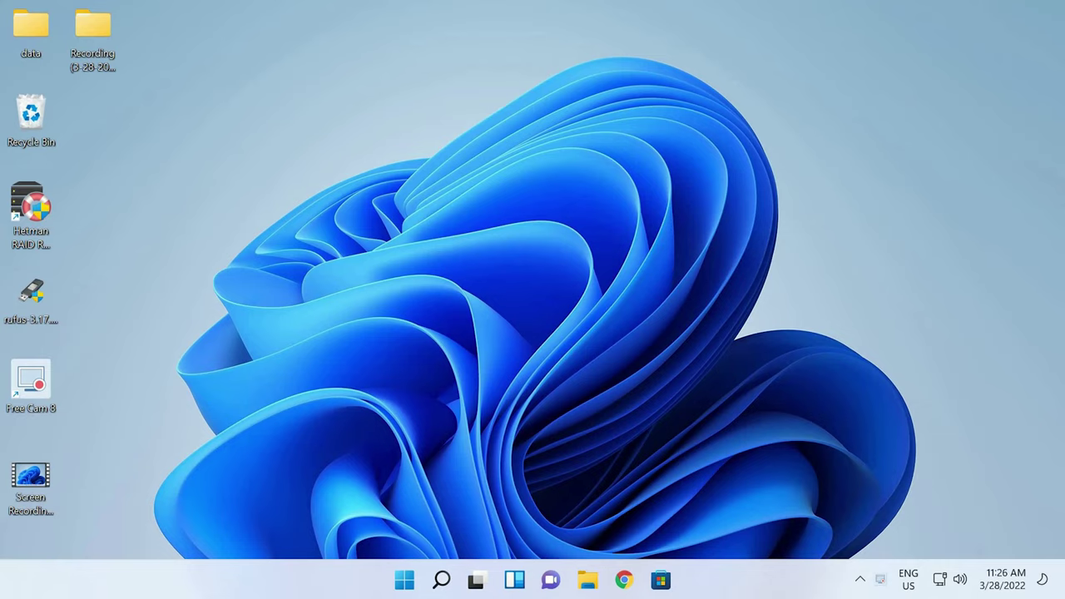
Step: Open the Settings app and go to the Apps & features page
click(402, 582)
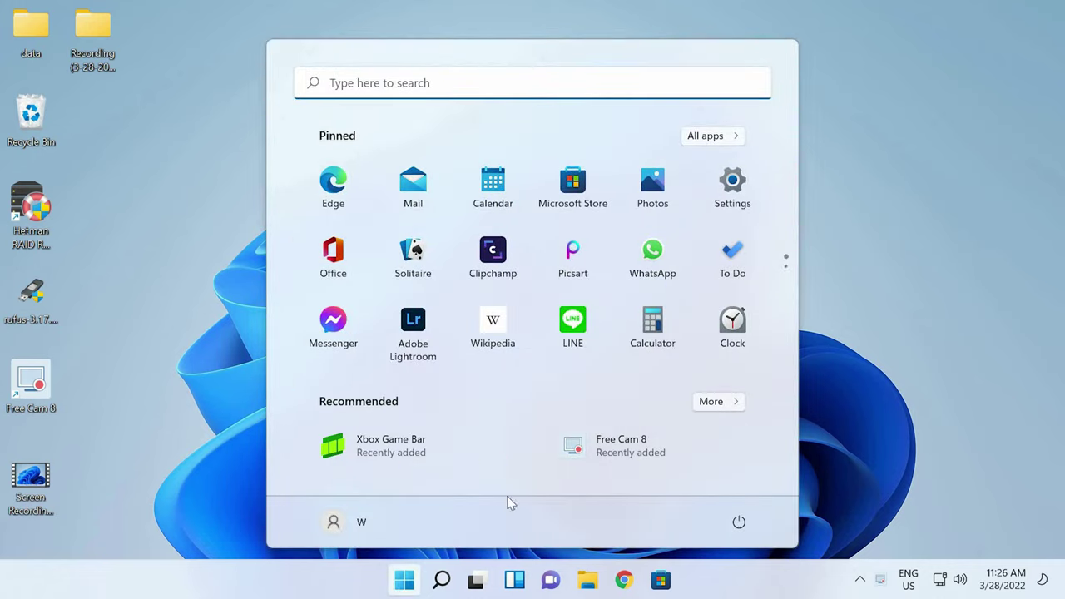
click(730, 199)
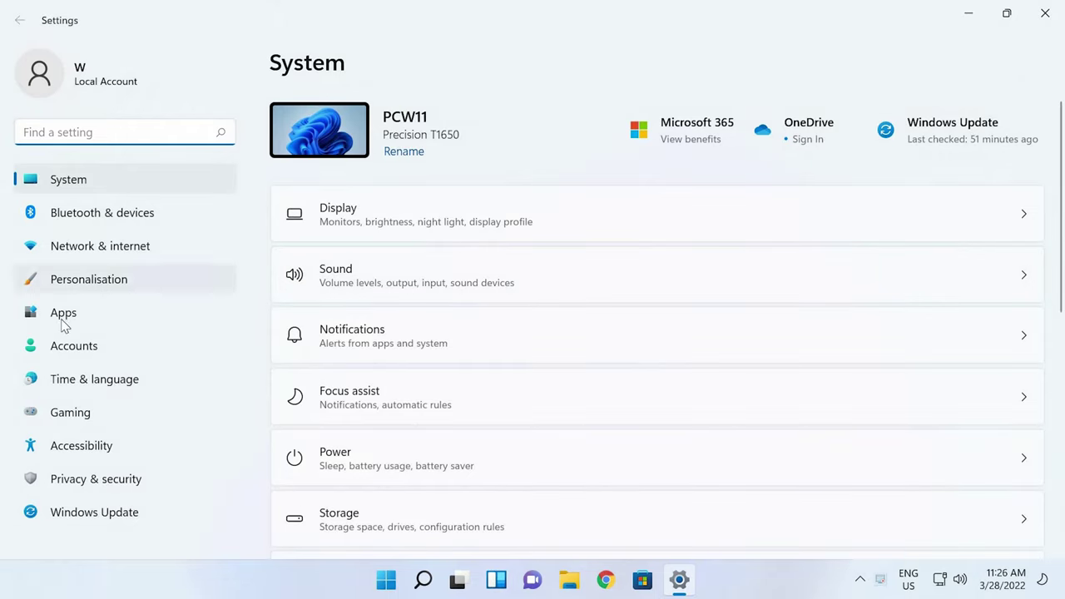
click(164, 326)
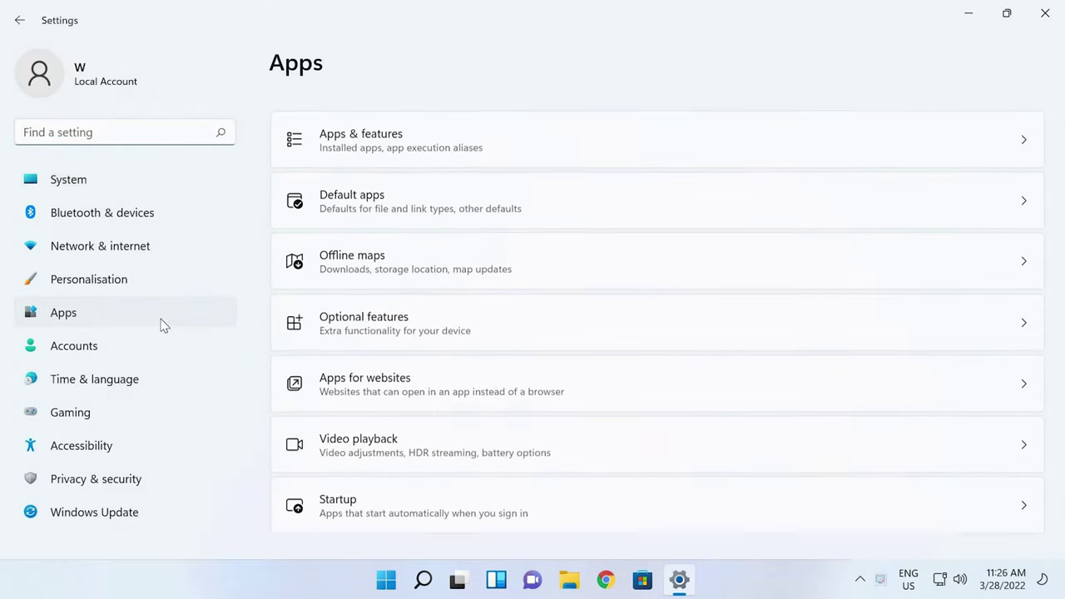
click(368, 136)
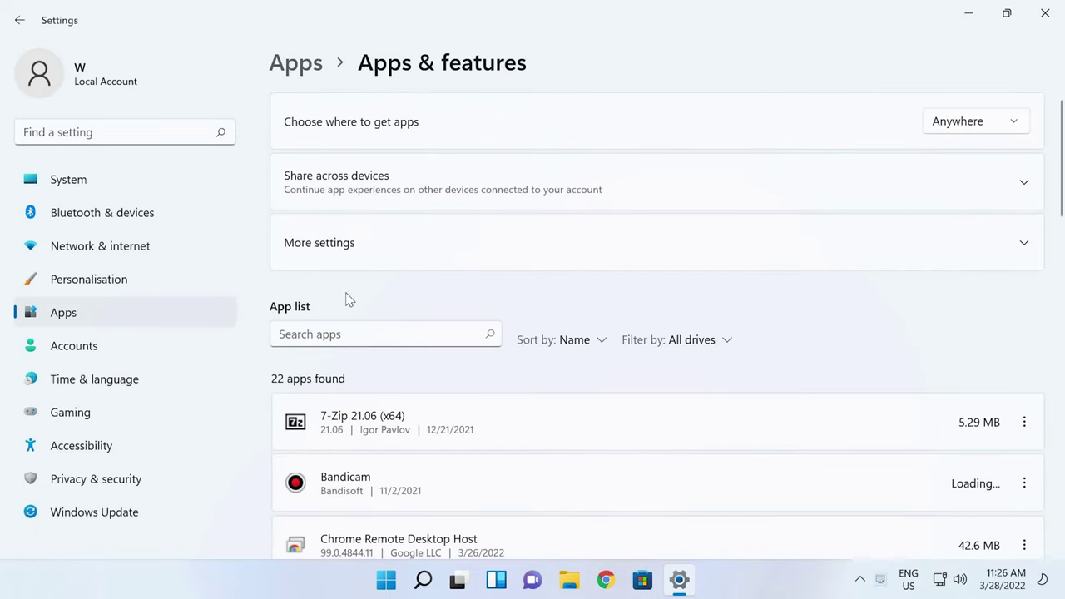
Step: Search the app list for "XBOX" and open the advanced options of Xbox Game Bar
click(316, 334)
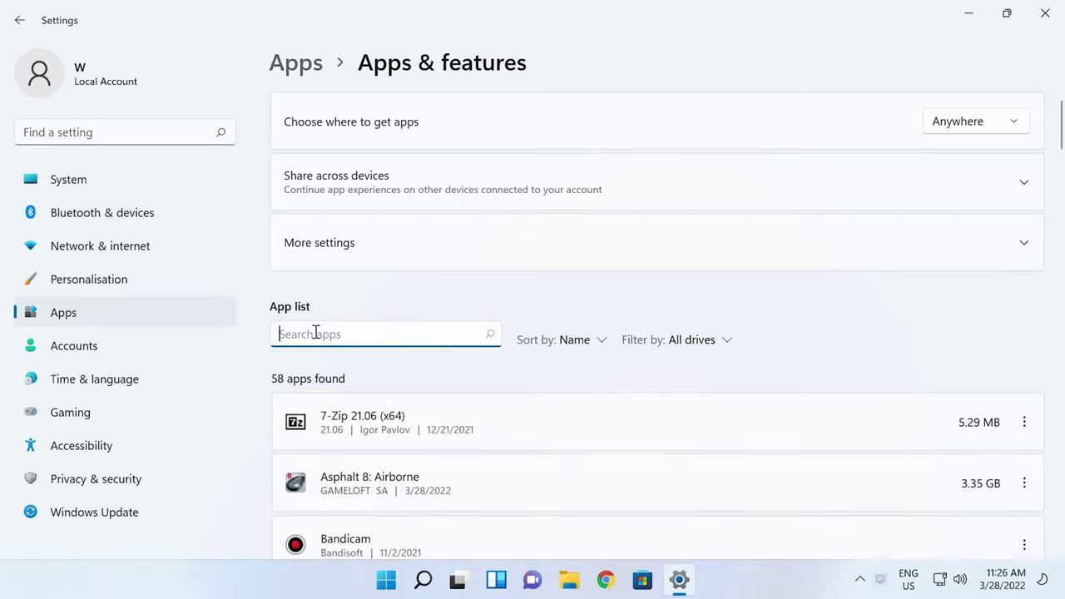
text(xBOX)
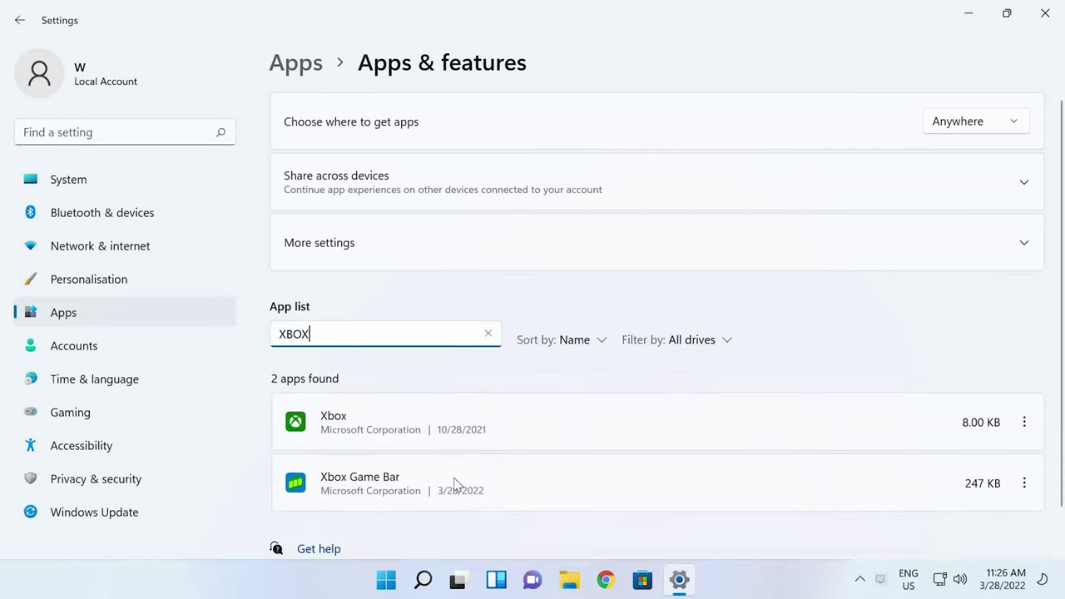
click(1025, 484)
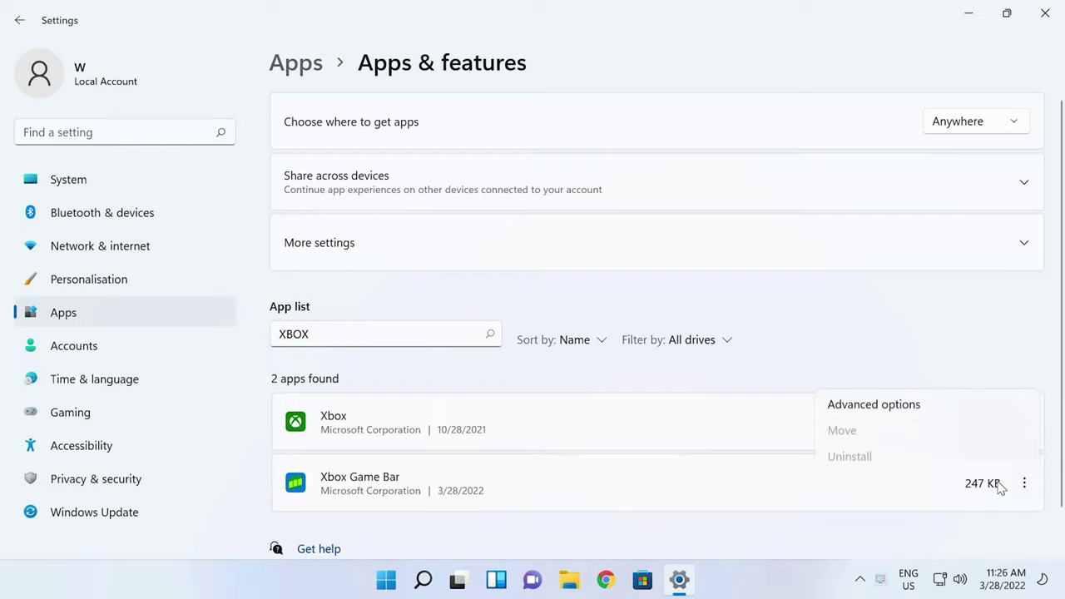
click(878, 399)
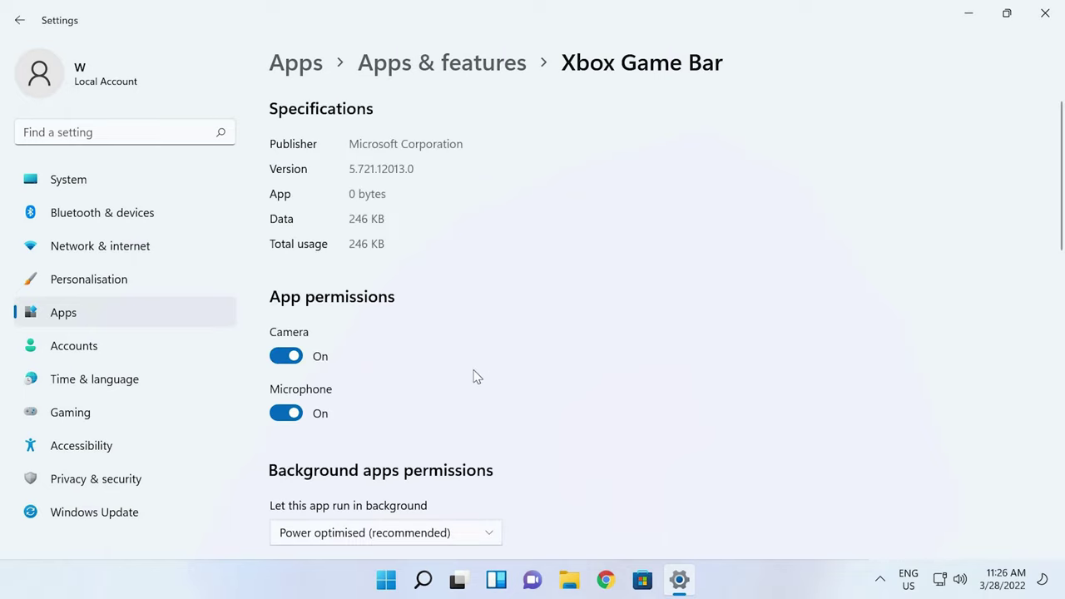
Step: Repair the Xbox Game Bar app from its advanced options
scroll(387, 362, down, 5)
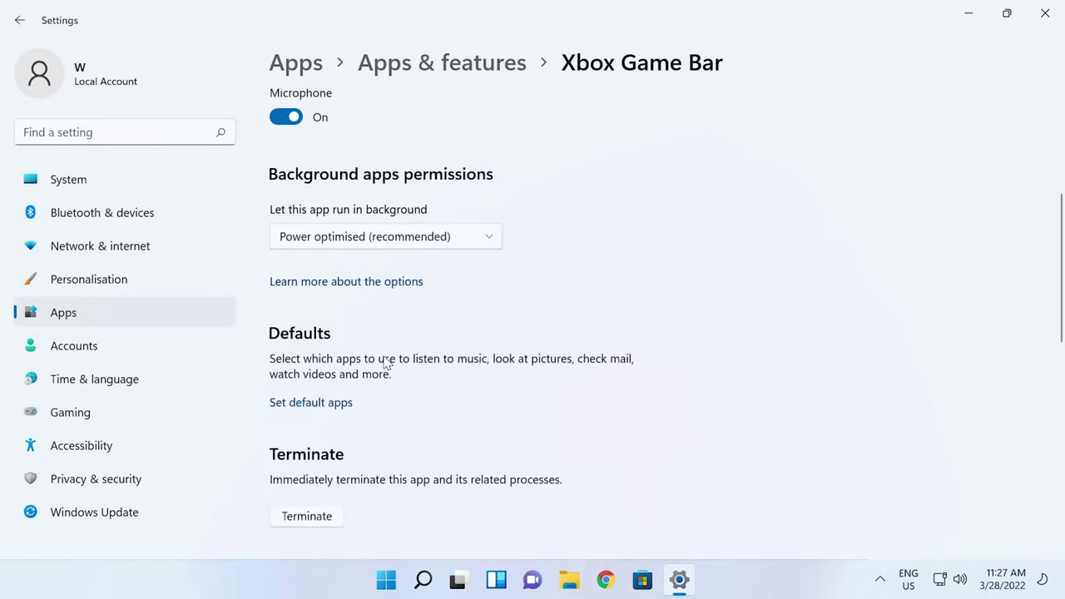
scroll(387, 362, down, 1)
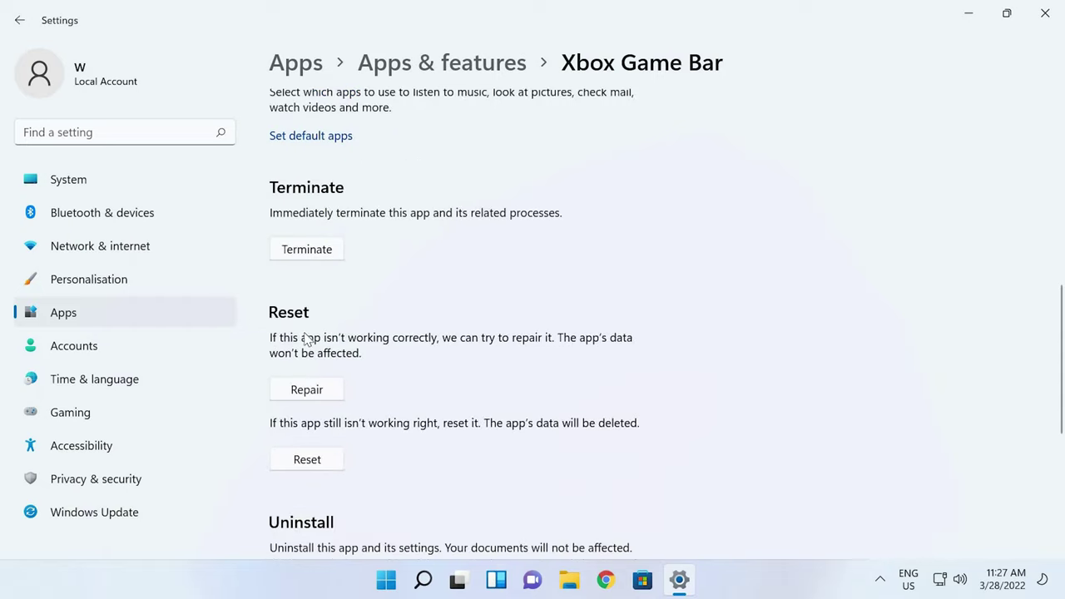
click(308, 391)
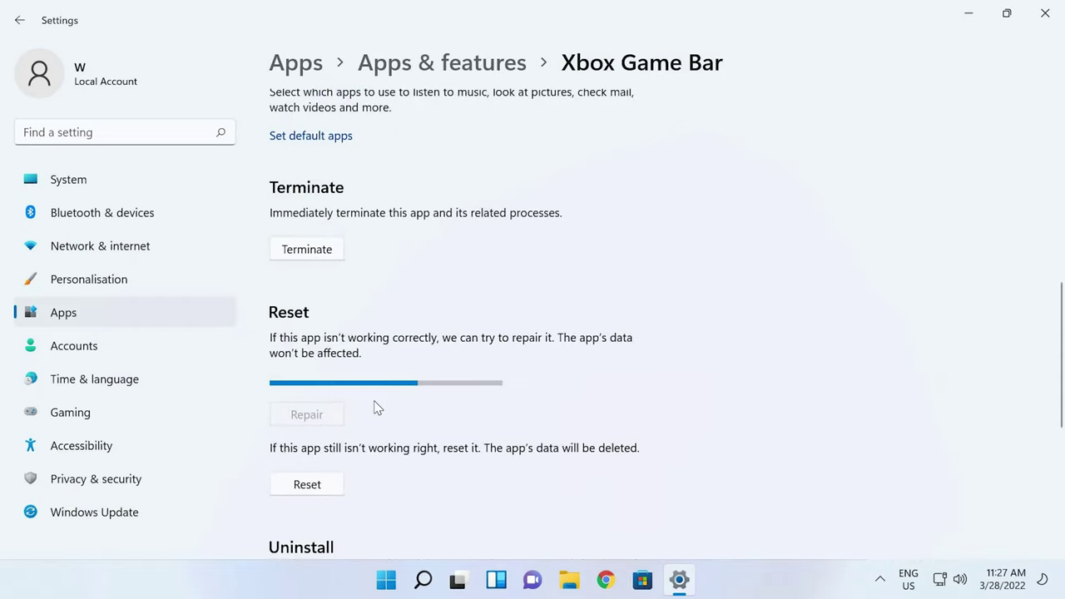
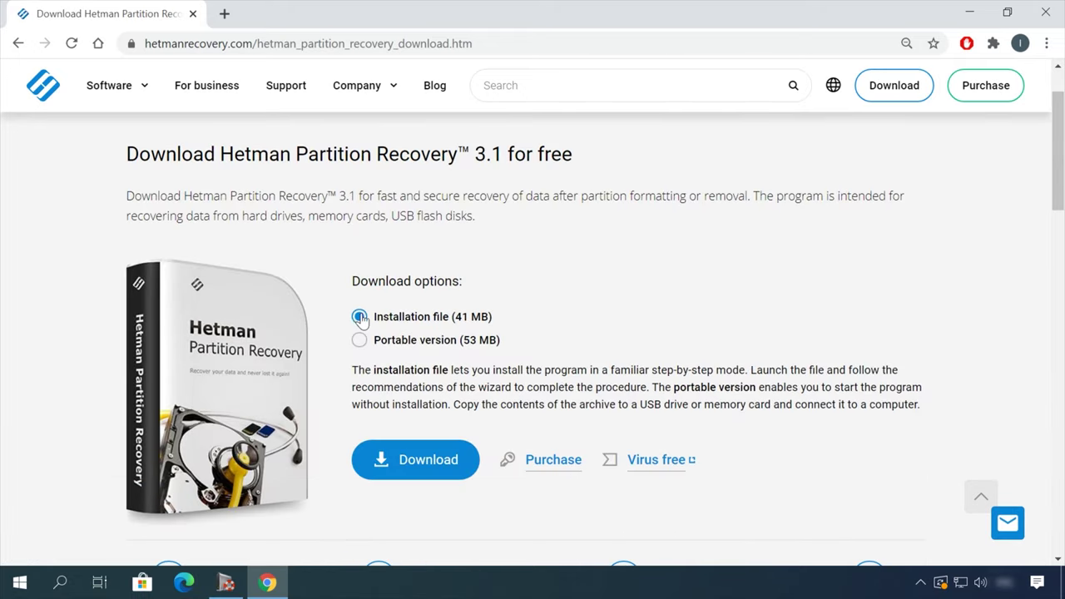
Step: Download the Hetman Partition Recovery installation file and analyze the USB (E:) drive with the File Recovery Wizard
click(423, 468)
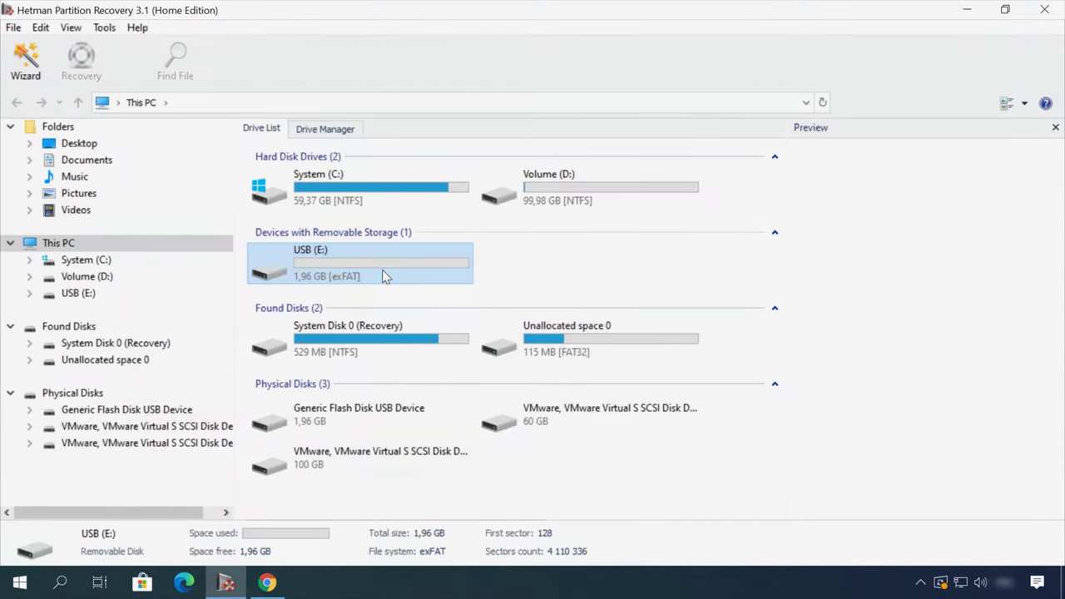
click(81, 294)
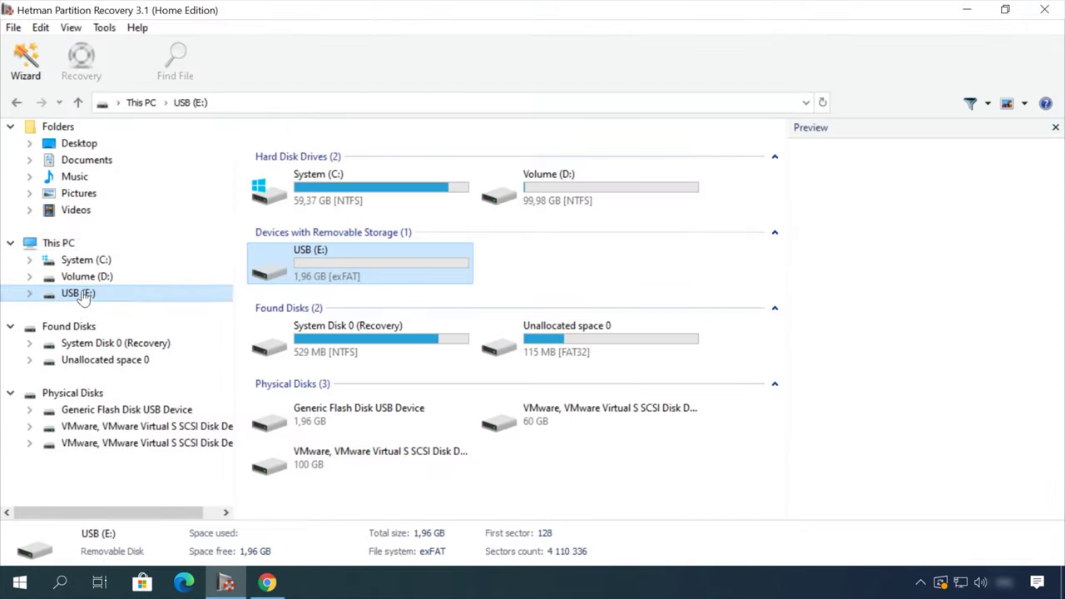
click(684, 479)
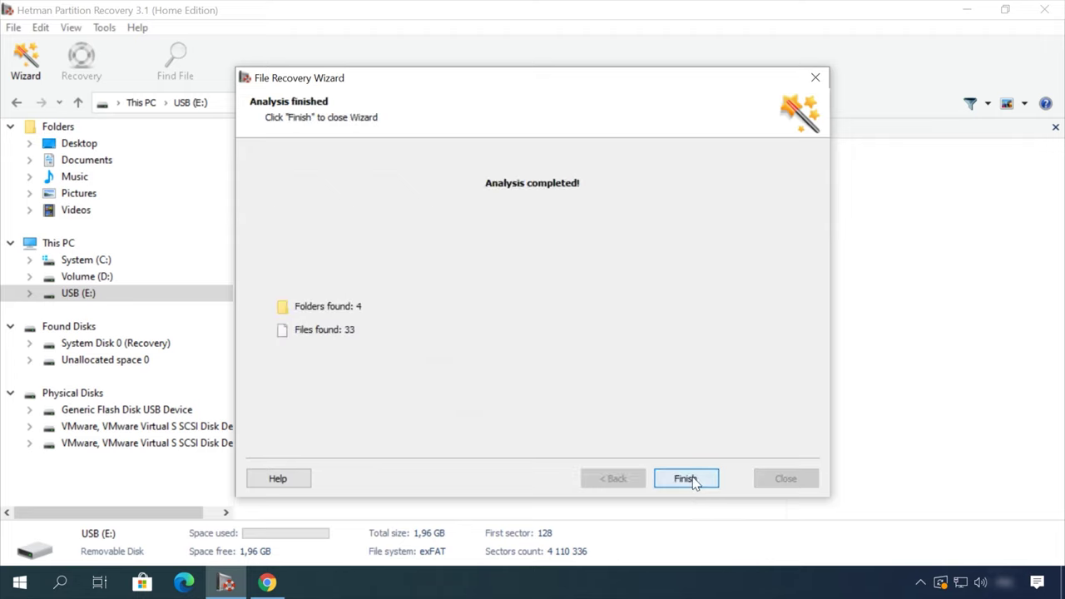
click(686, 479)
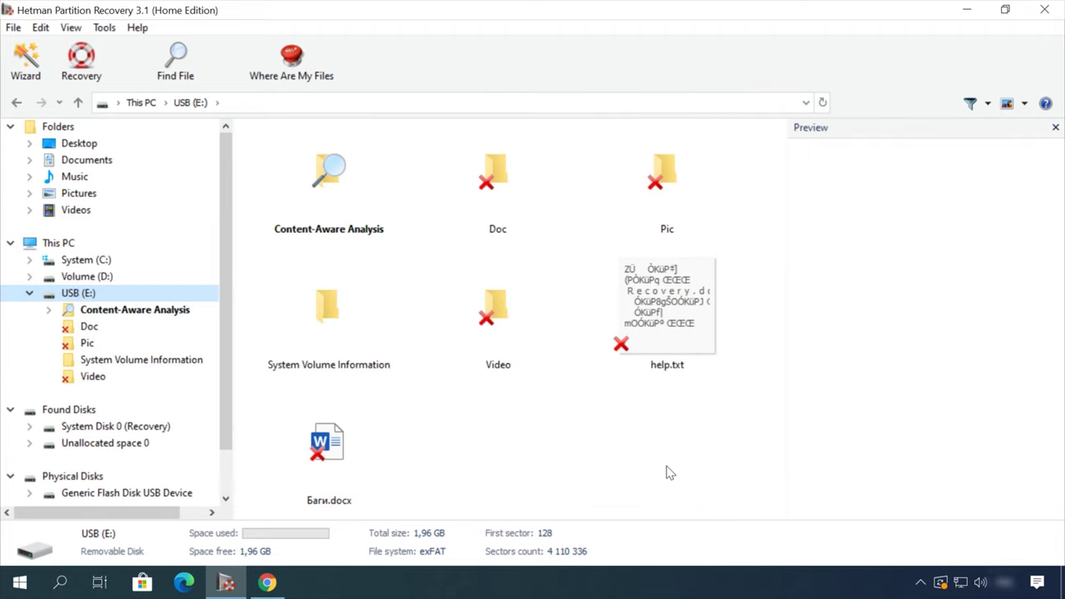
Step: Open the deleted Video folder on USB (E:), play the preview of Earth - 2611.mp4 and start recovering that file
double_click(494, 176)
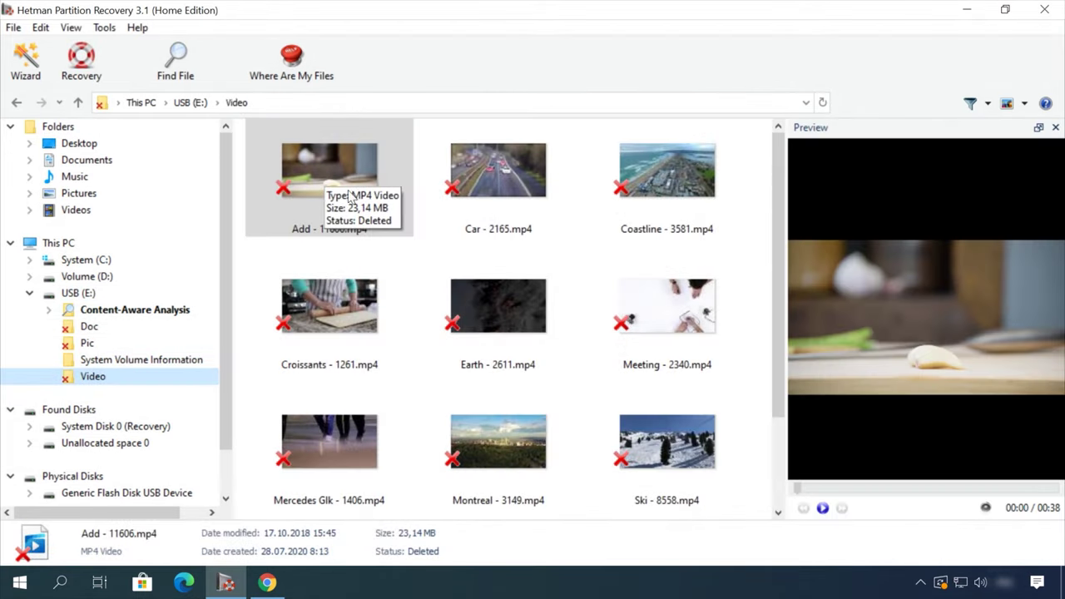
click(499, 305)
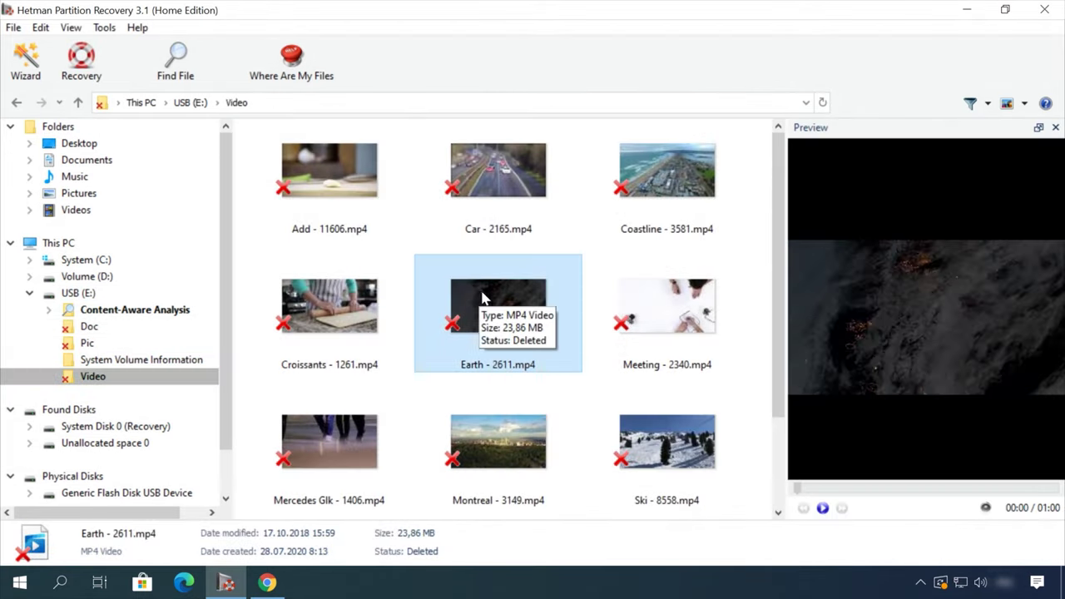
click(892, 488)
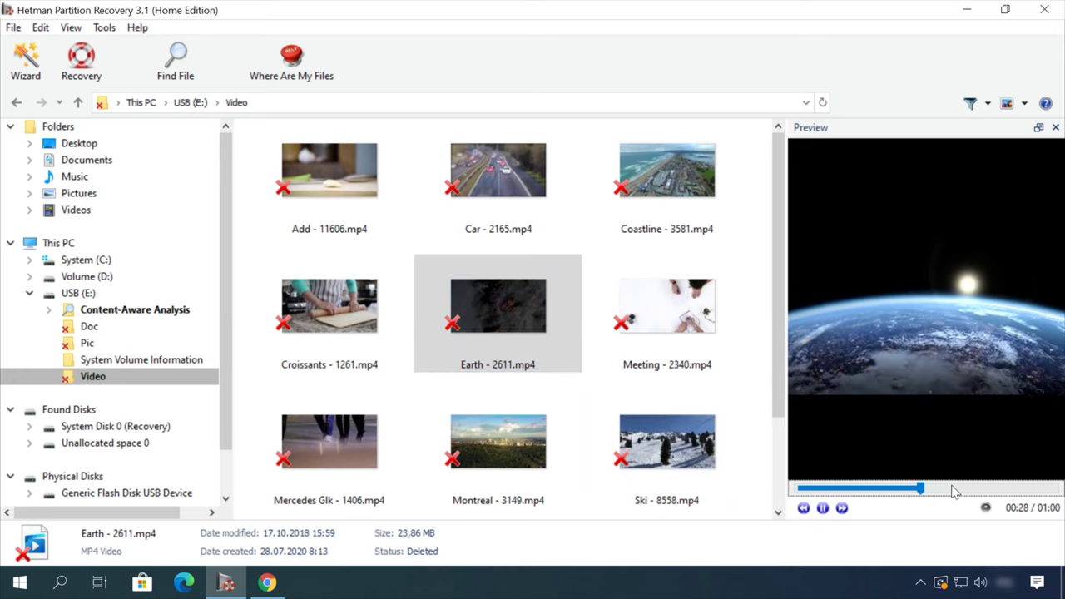
right_click(518, 305)
click(564, 313)
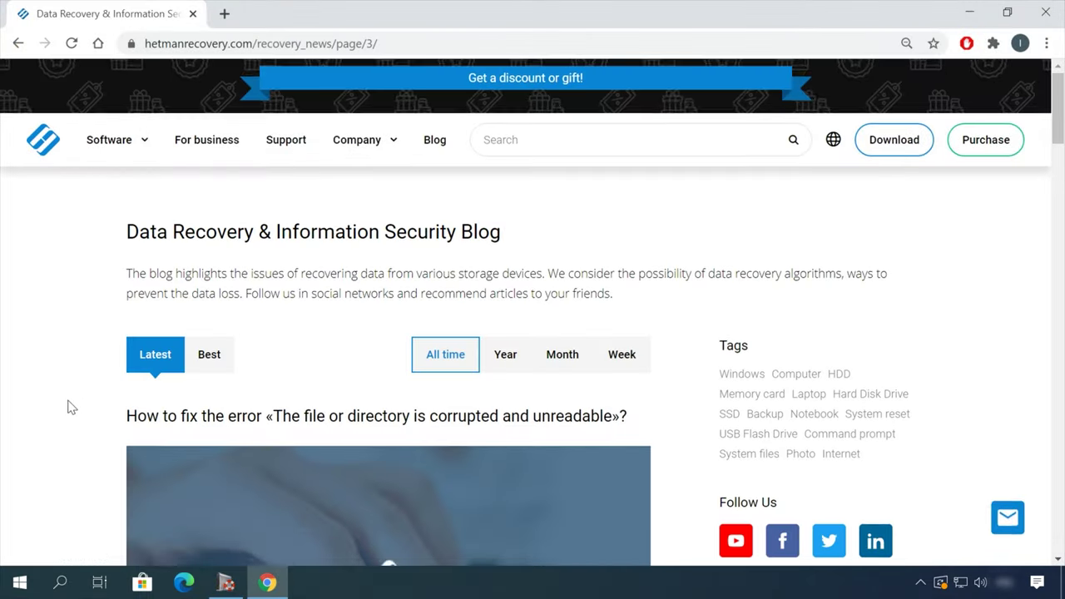
Step: Open the blog article "How to remove files safely from an HDD or SSD in Windows 10" and read through it
scroll(73, 396, down, 15)
scroll(87, 398, down, 2)
click(483, 131)
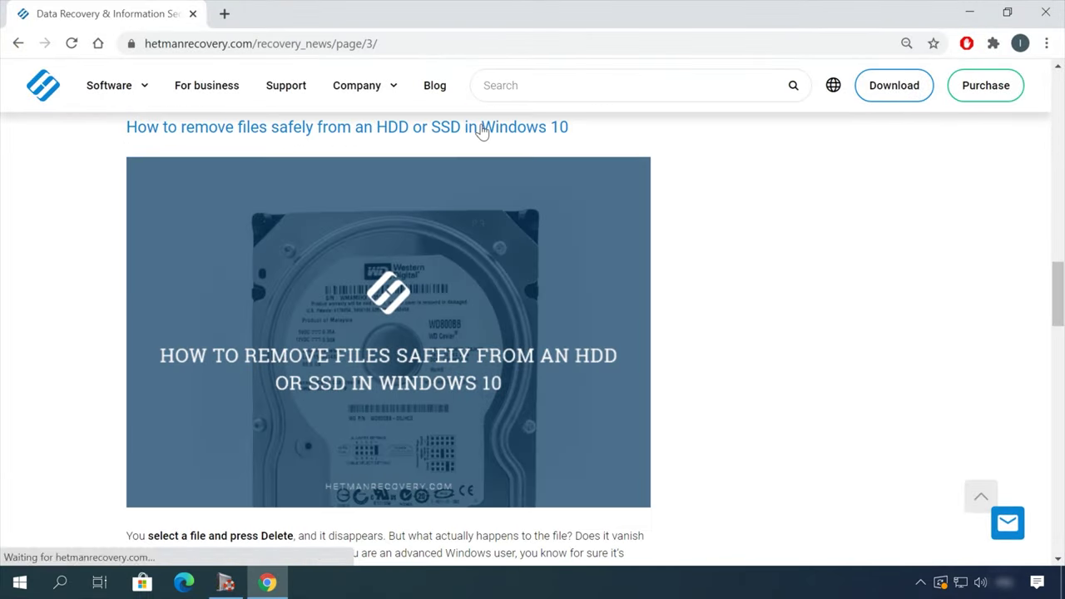
scroll(644, 316, down, 3)
scroll(662, 327, down, 20)
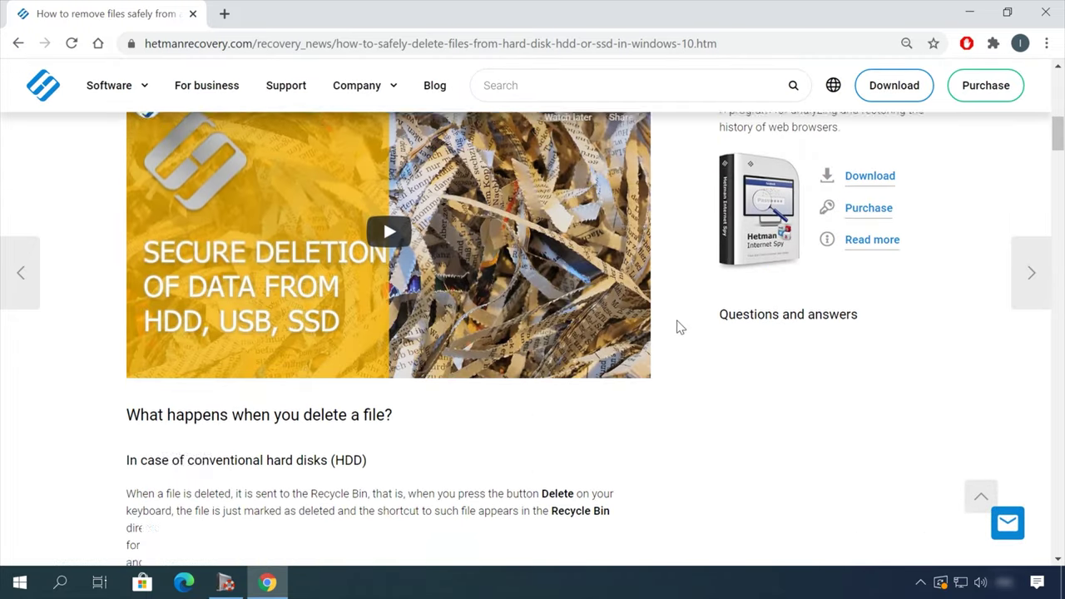
scroll(674, 330, down, 10)
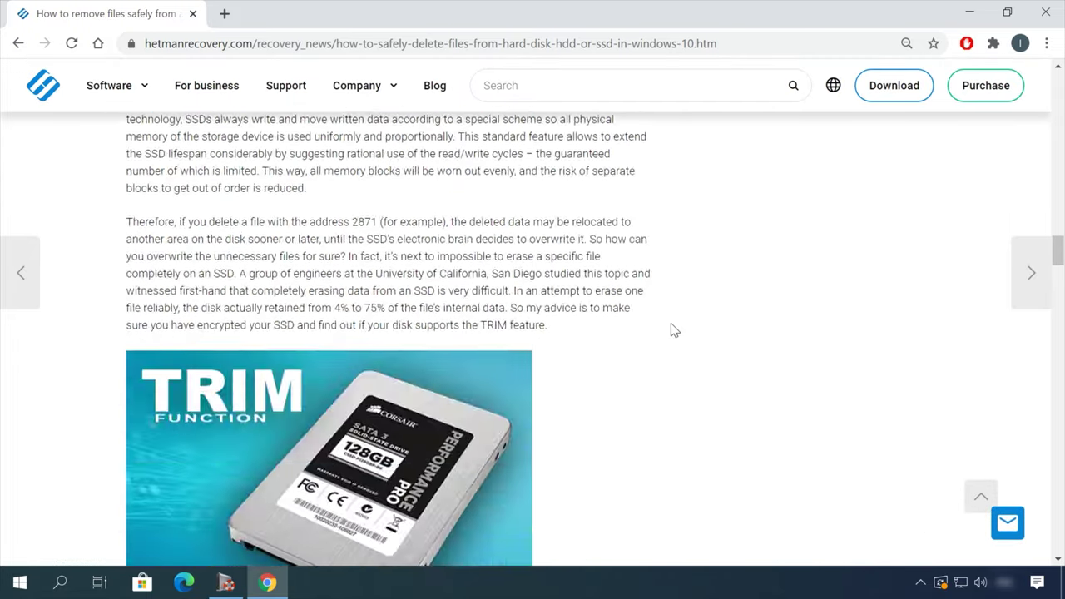
Step: Open the Hetman site's contact form and begin the message text with "He"
click(1008, 523)
click(926, 334)
click(891, 375)
click(892, 414)
text(He)
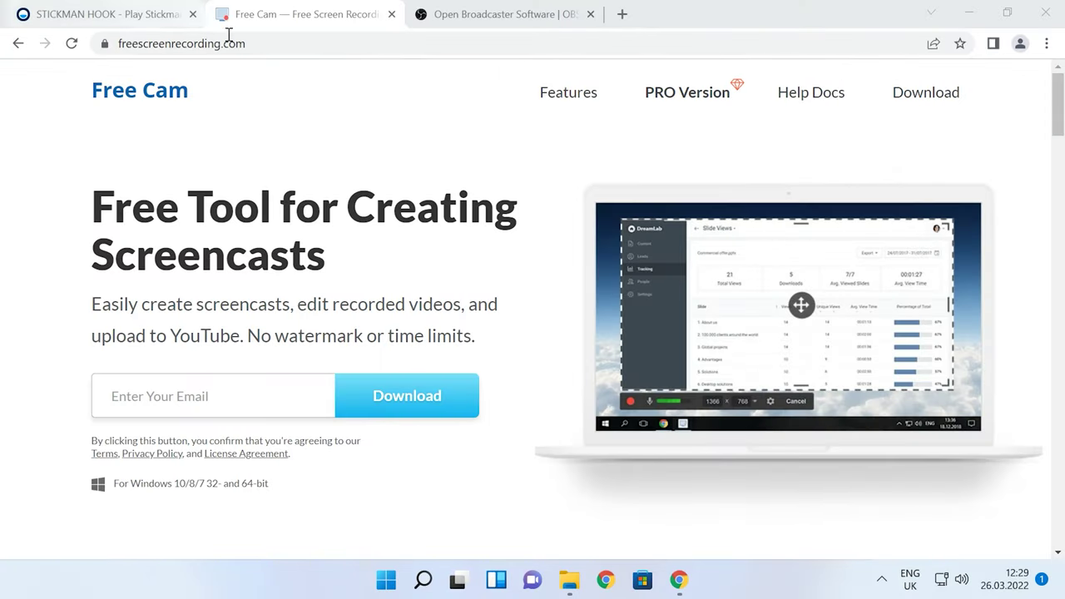
Step: Enter the e-mail address on freescreenrecording.com, download Free Cam and accept the site's cookies
click(258, 44)
click(181, 401)
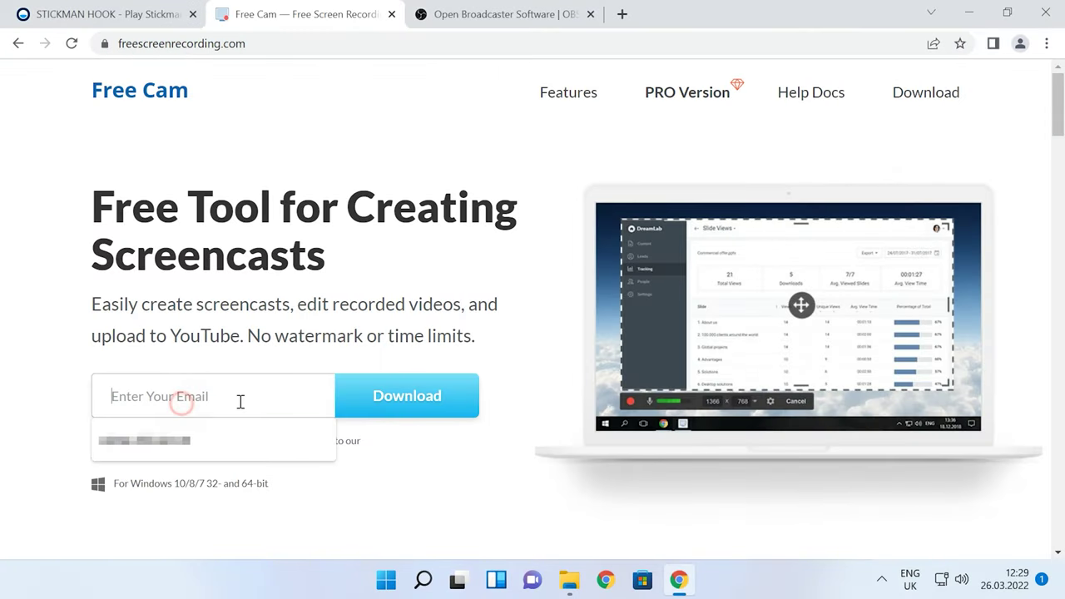
text([blurred])
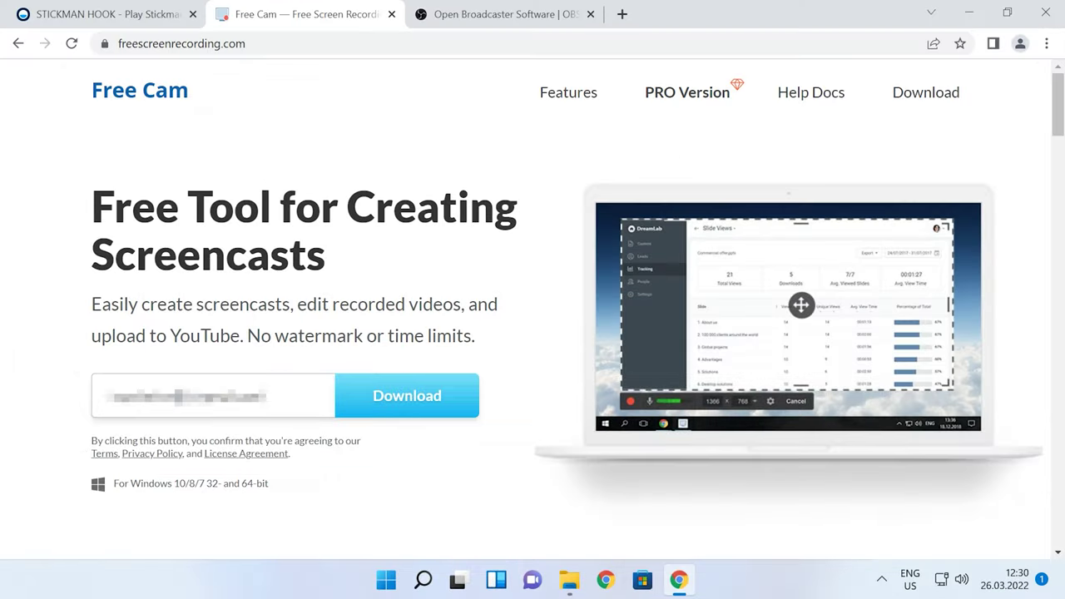
key(Return)
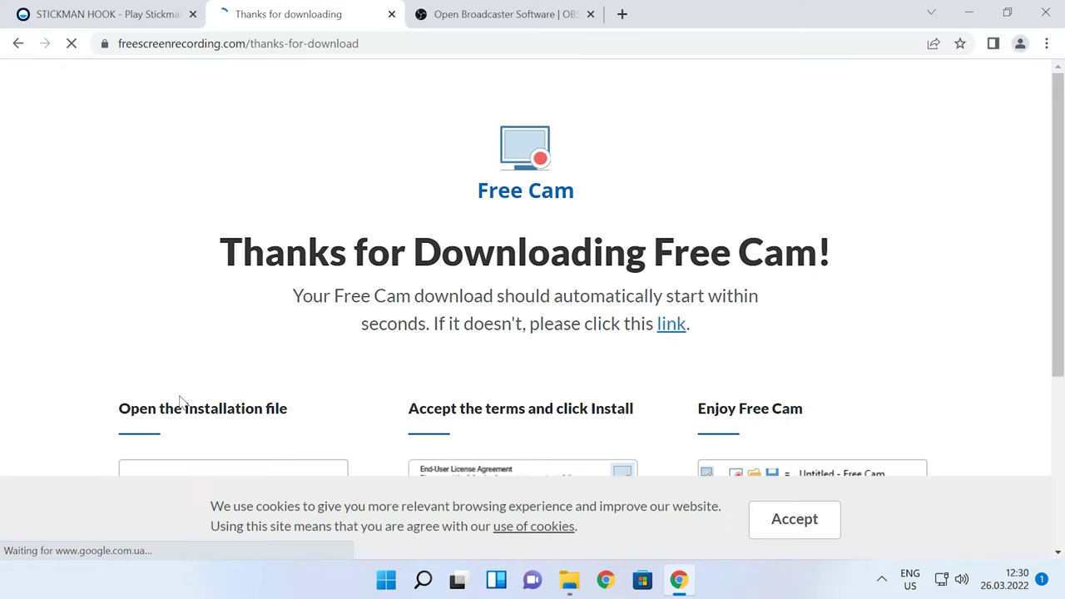
click(794, 524)
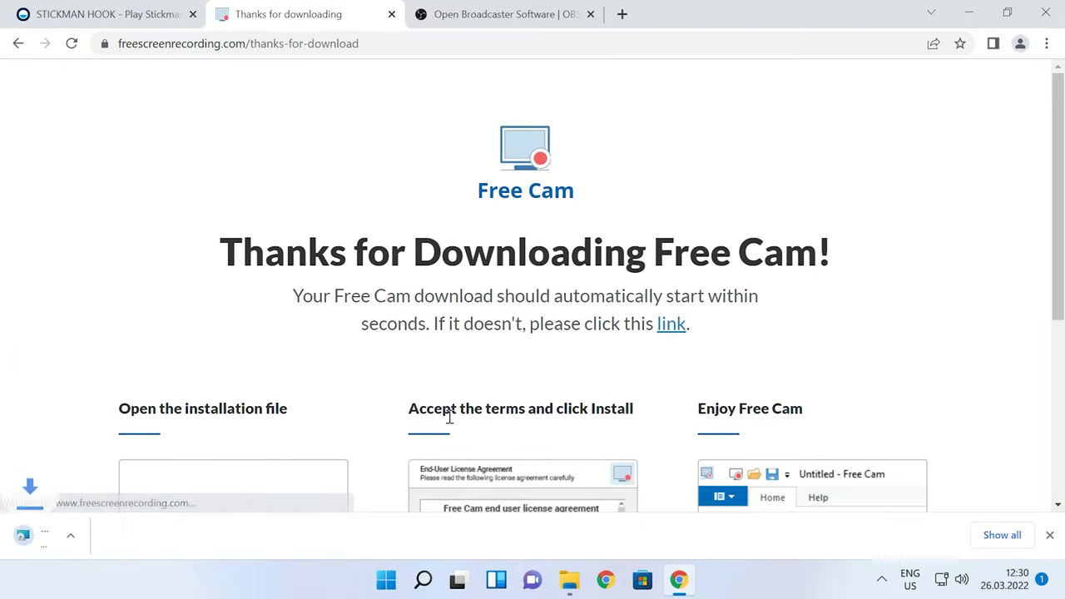
Step: Run the downloaded free_cam_8_7_0.msi, accept the license terms, install Free Cam 8 and launch it
scroll(429, 401, down, 1)
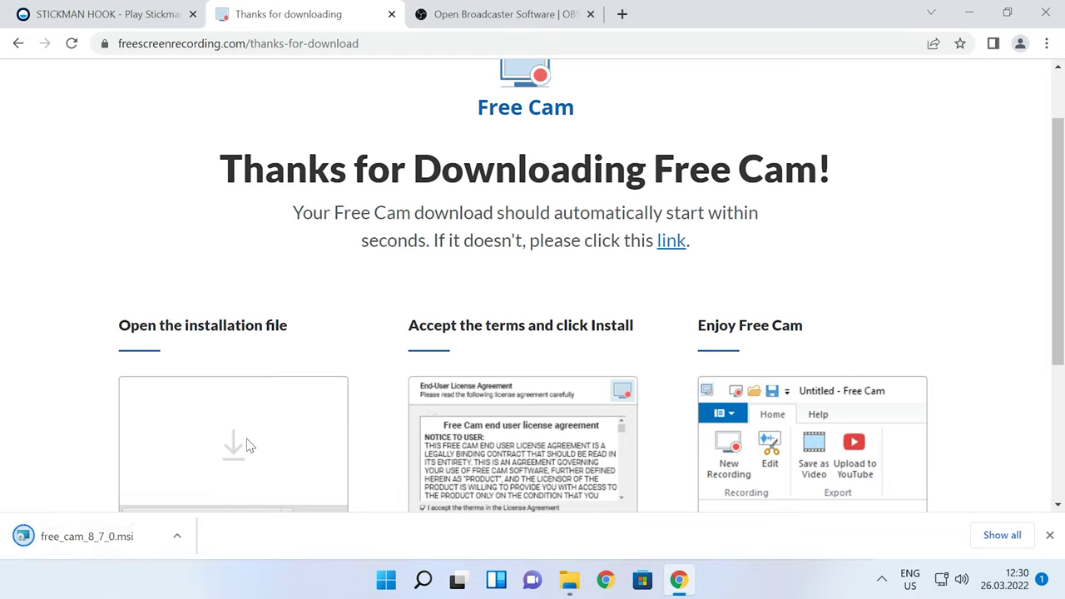
click(97, 542)
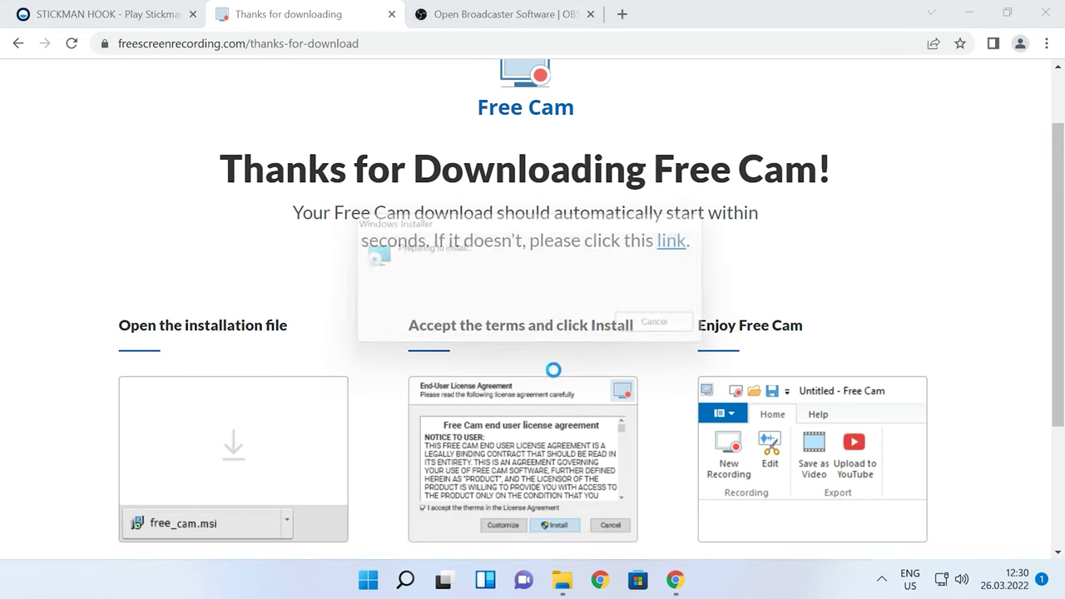
click(362, 384)
click(606, 423)
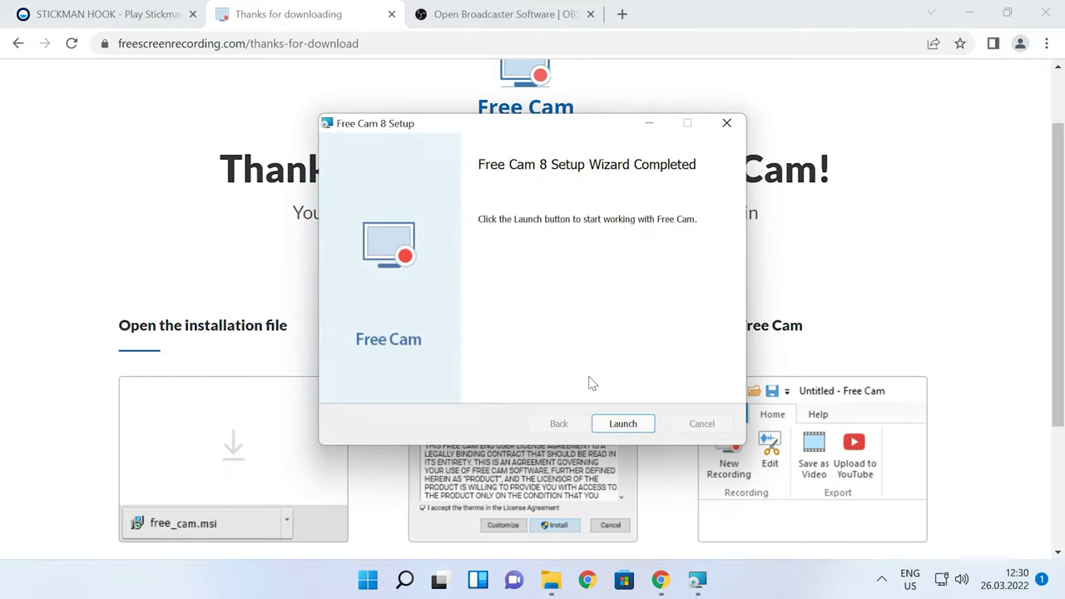
click(623, 424)
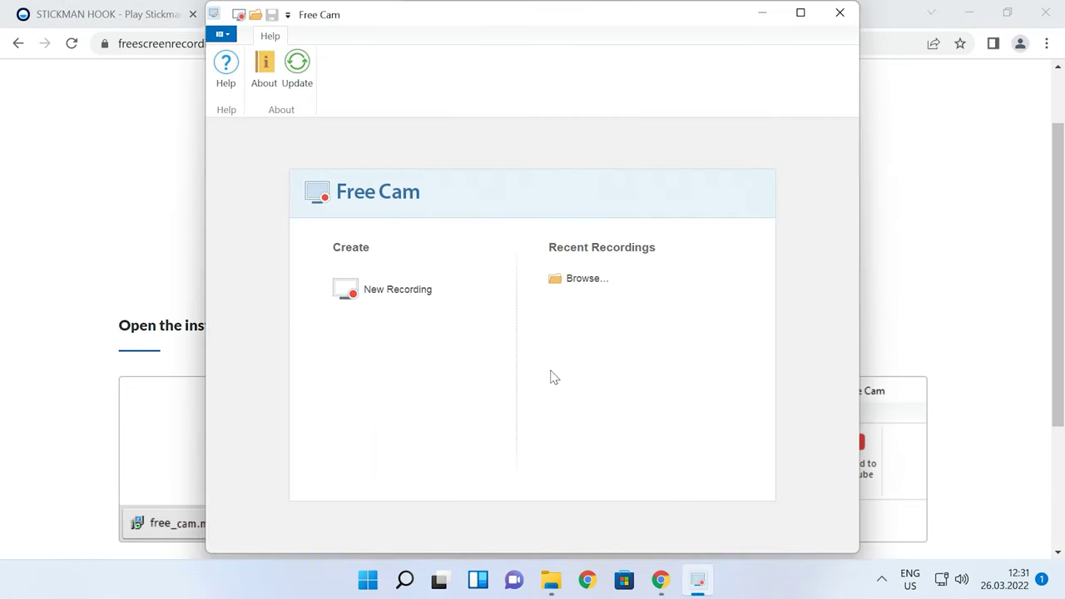
Step: Create a new Free Cam recording, set its capture area to Fullscreen and start recording
click(383, 291)
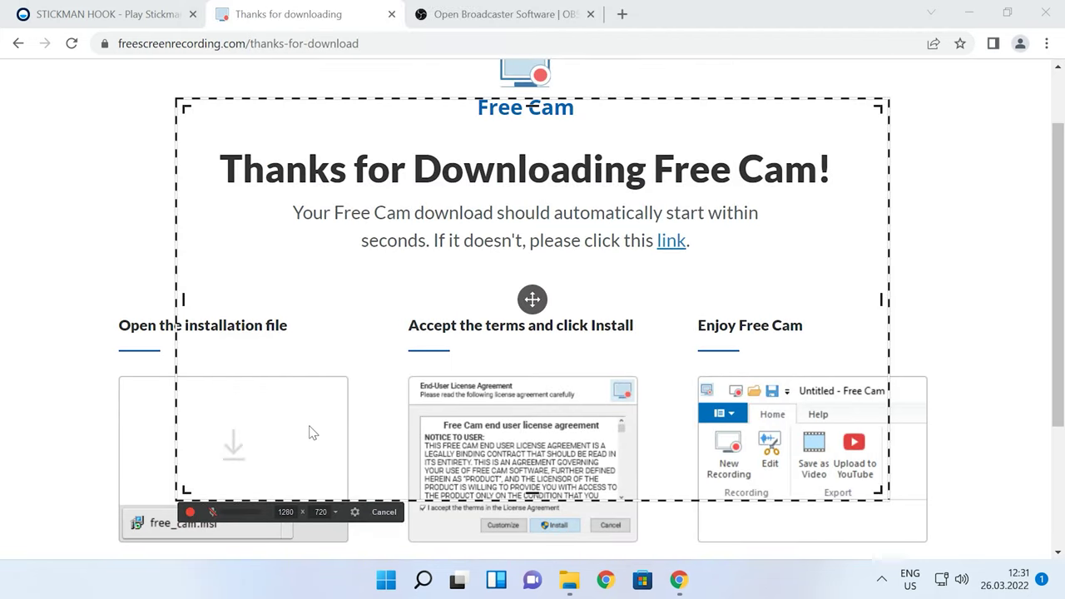
click(338, 518)
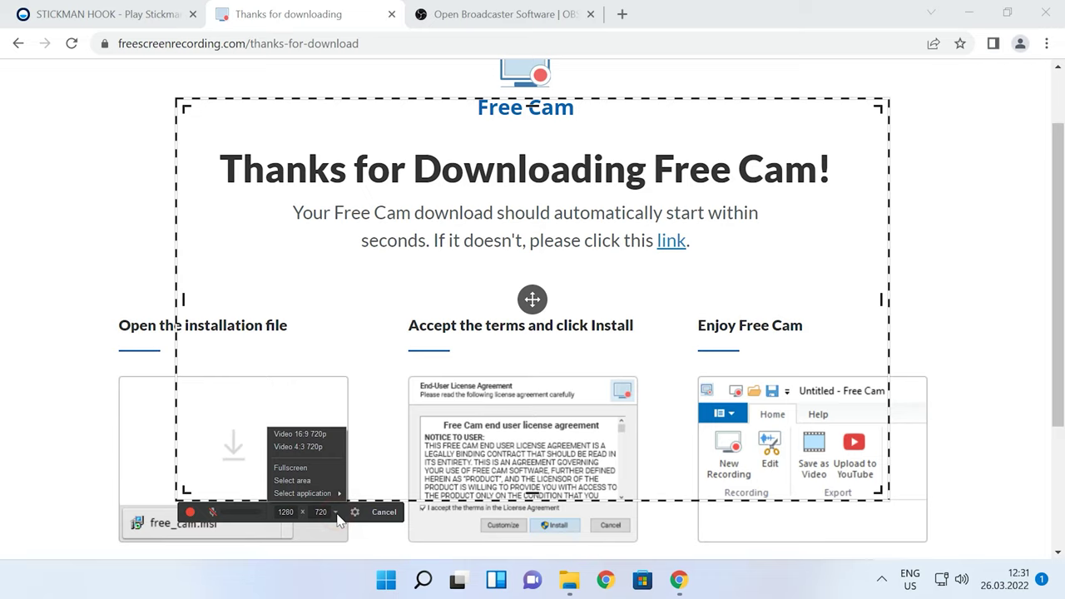
click(302, 470)
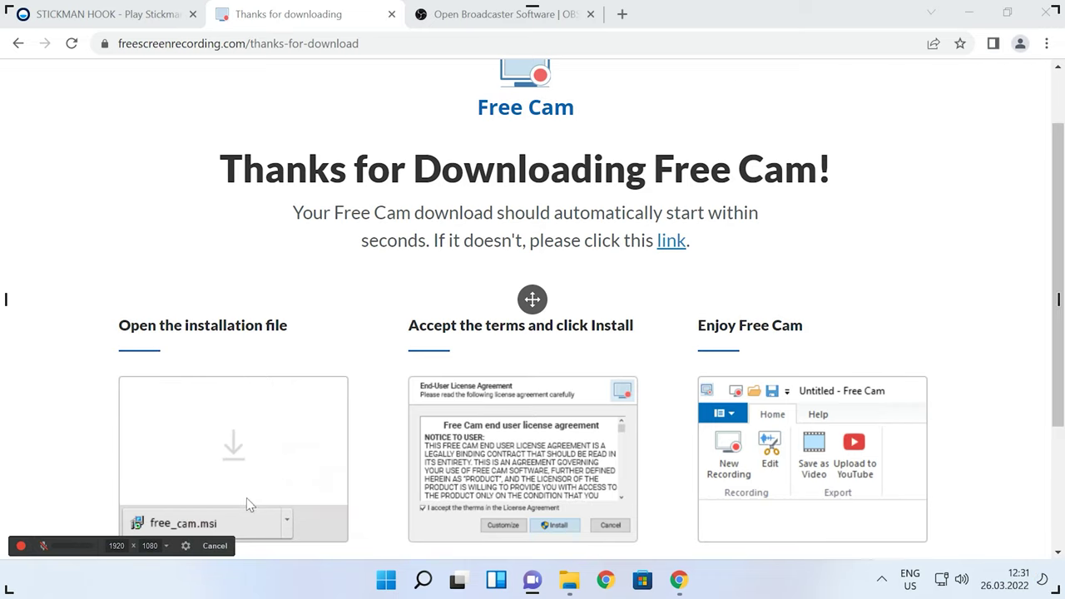
click(165, 545)
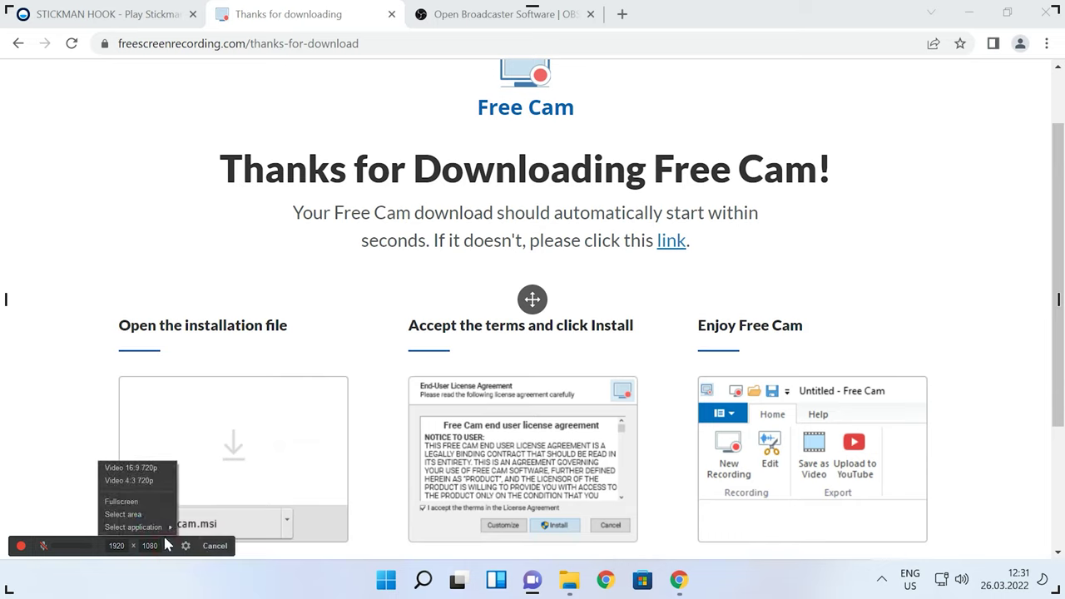
mouse_move(155, 531)
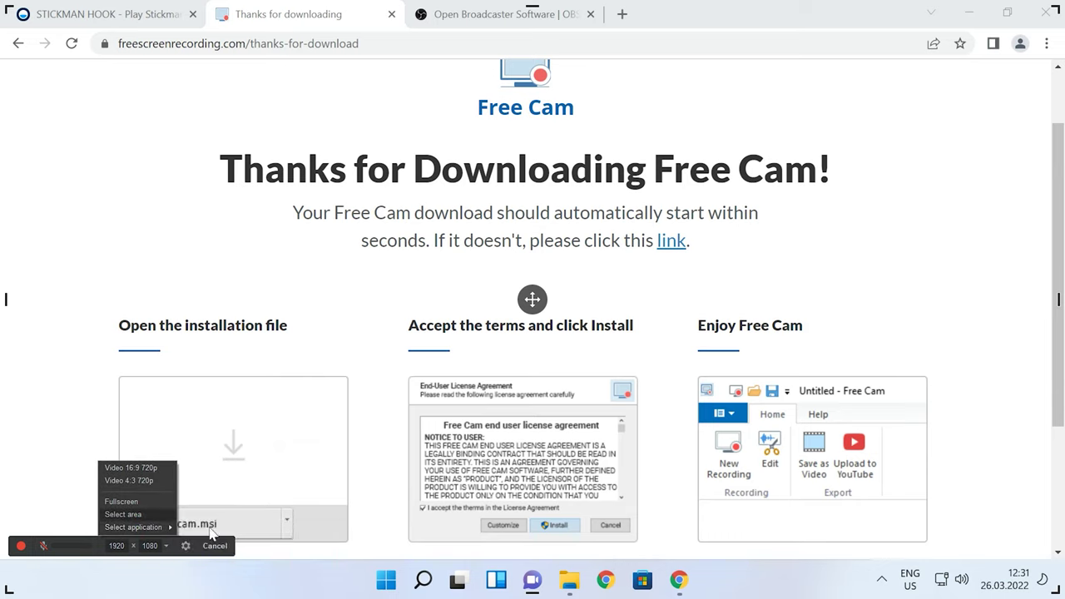
click(21, 546)
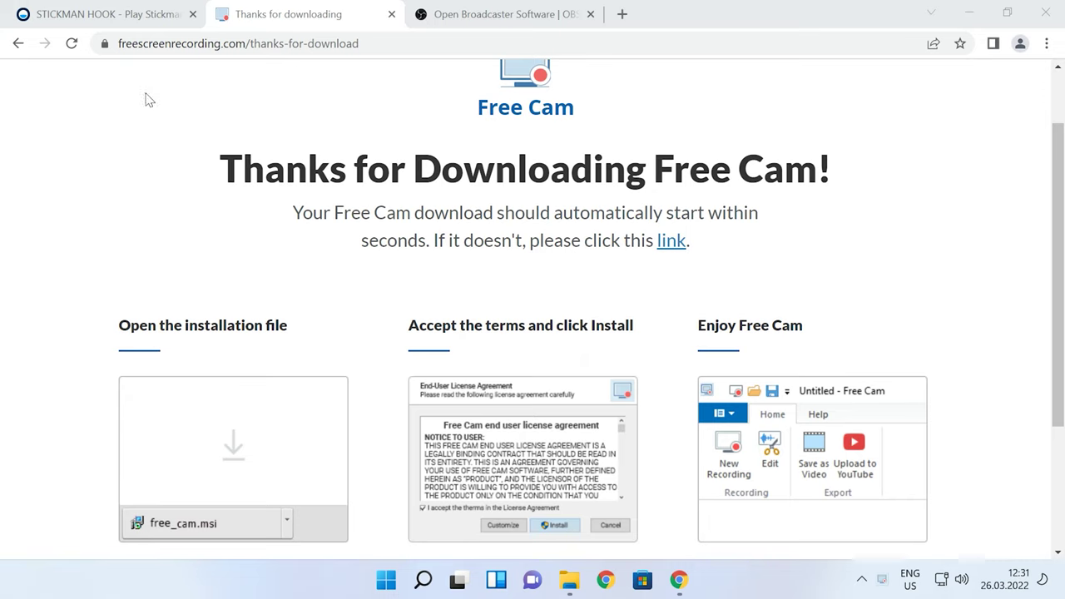
Step: Record Stickman Hook gameplay in full screen from the game's browser page and stop the recording
click(107, 14)
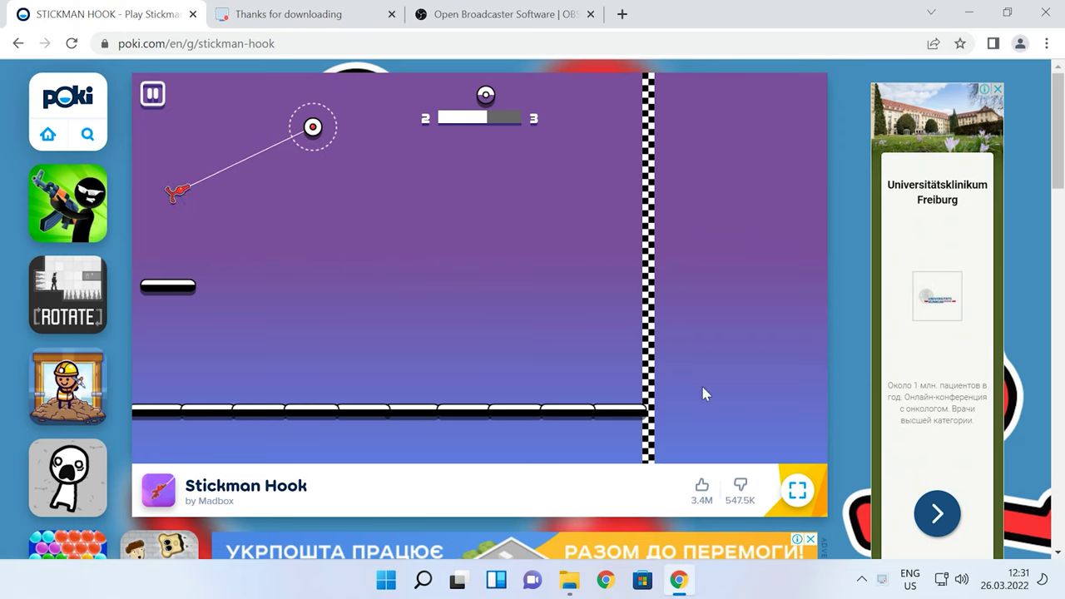
click(797, 490)
drag(276, 274, 694, 274)
drag(288, 117, 913, 296)
mouse_move(425, 329)
mouse_down()
mouse_move(851, 290)
mouse_move(344, 344)
mouse_move(304, 309)
mouse_move(413, 331)
mouse_up()
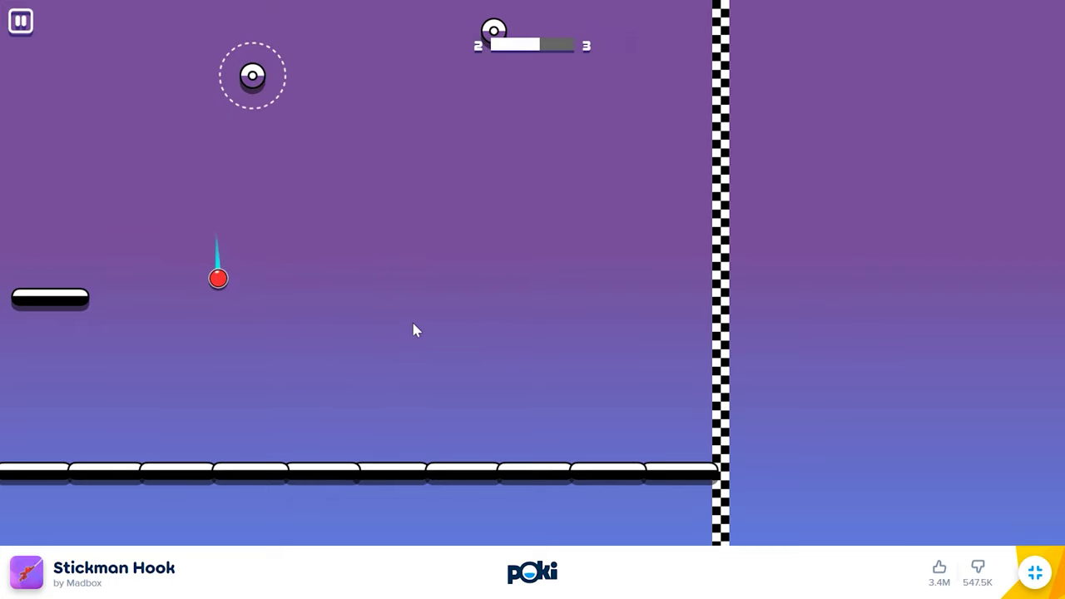
drag(314, 352, 451, 341)
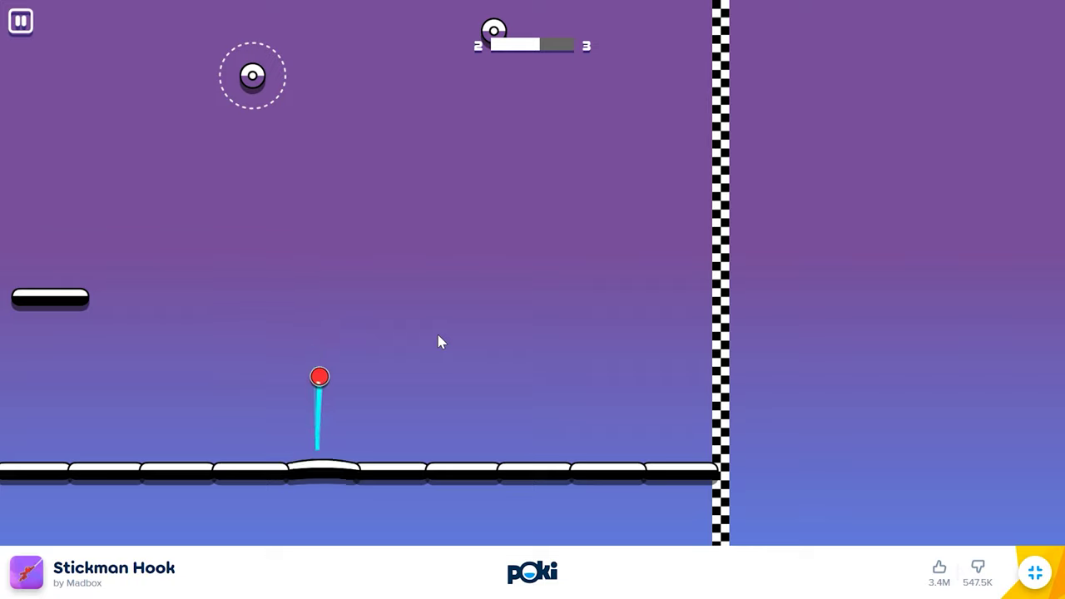
drag(279, 297, 985, 321)
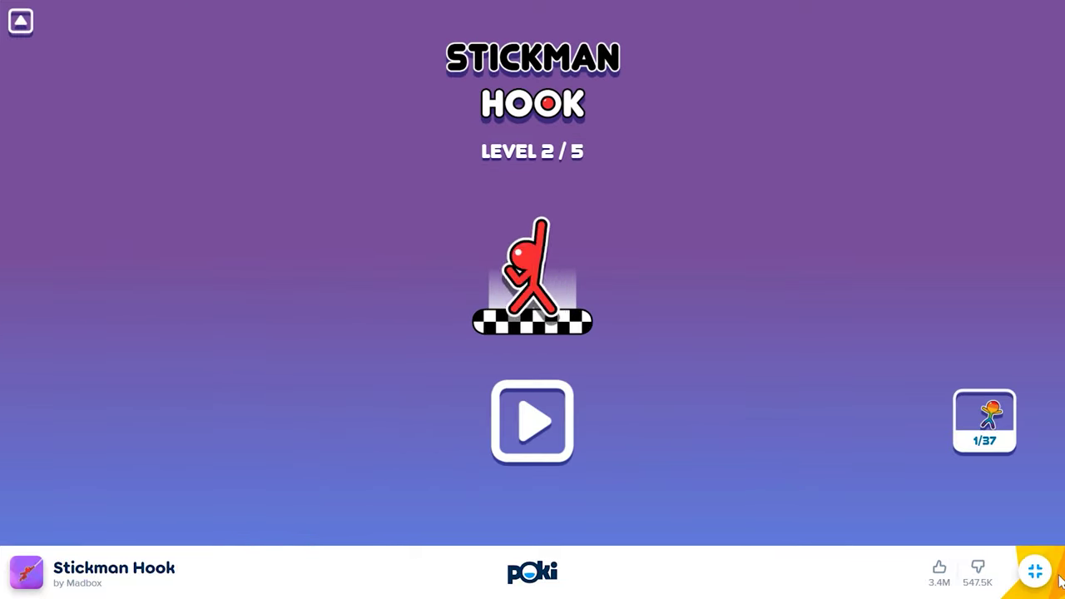
key(Escape)
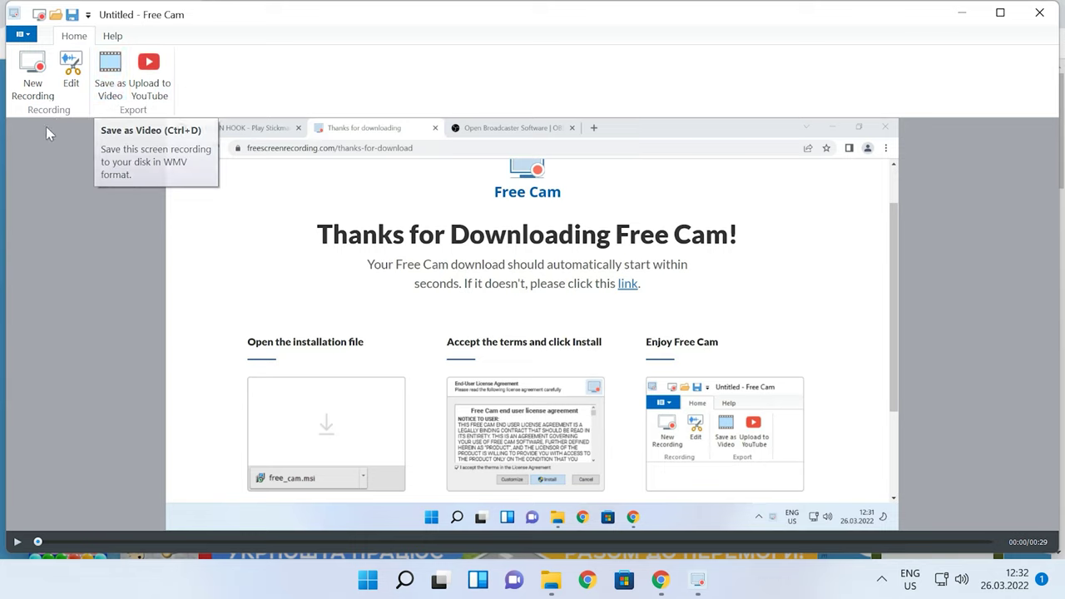
Step: Cut the section from about 00:10.47 to 00:18.87 out of the recording in the video editor, and save the edit
click(71, 79)
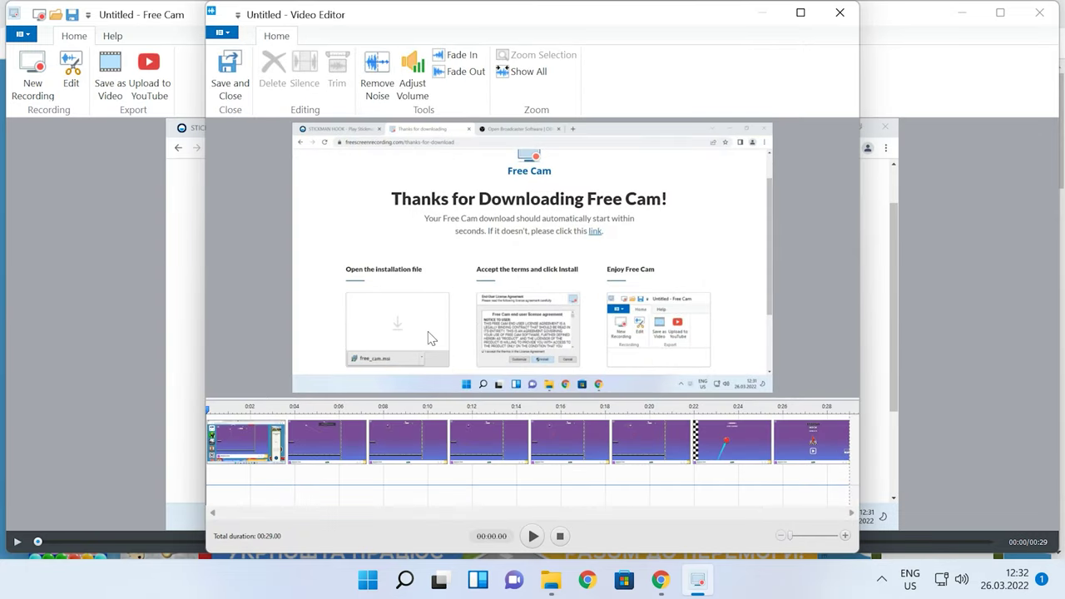
click(798, 14)
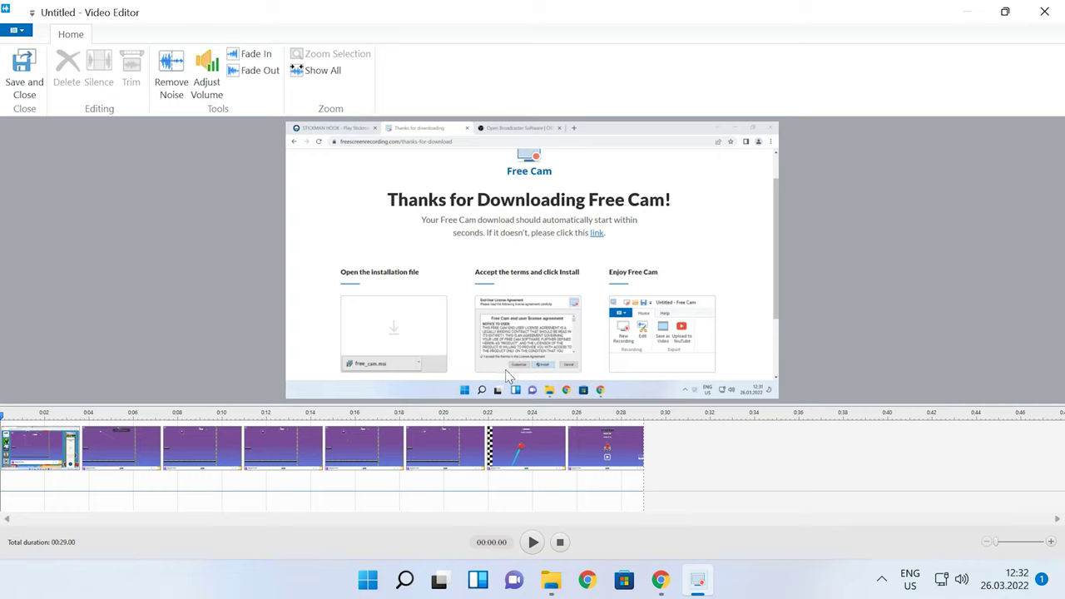
drag(233, 450, 419, 444)
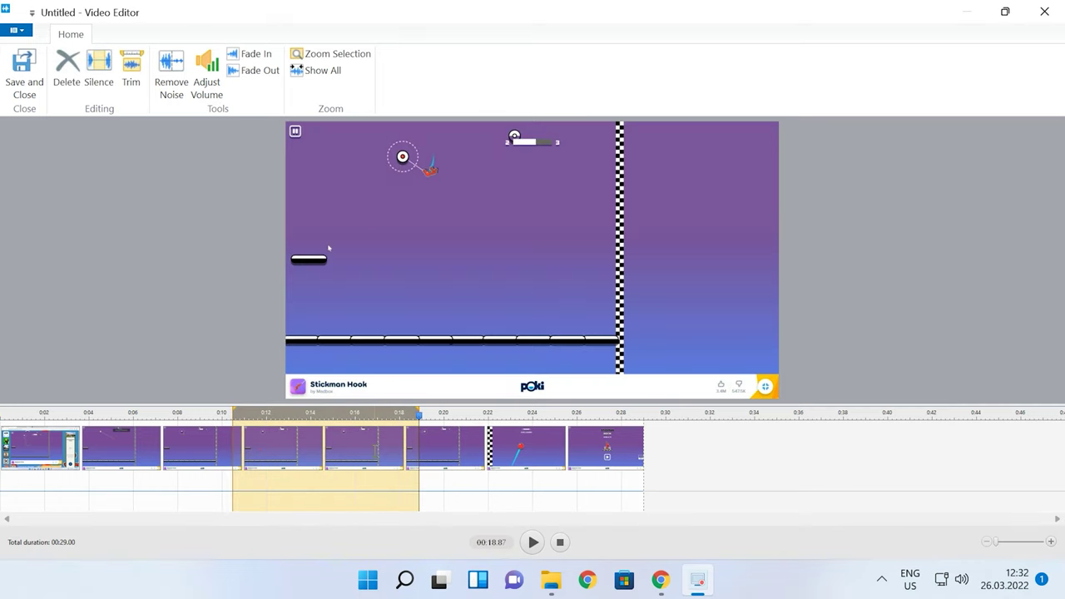
right_click(376, 454)
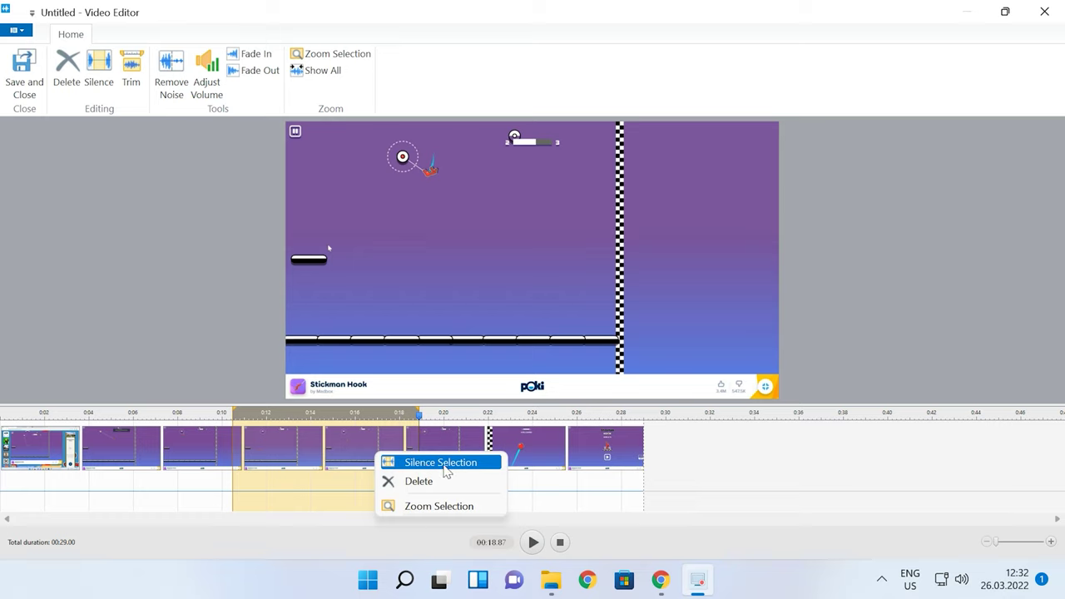
click(420, 480)
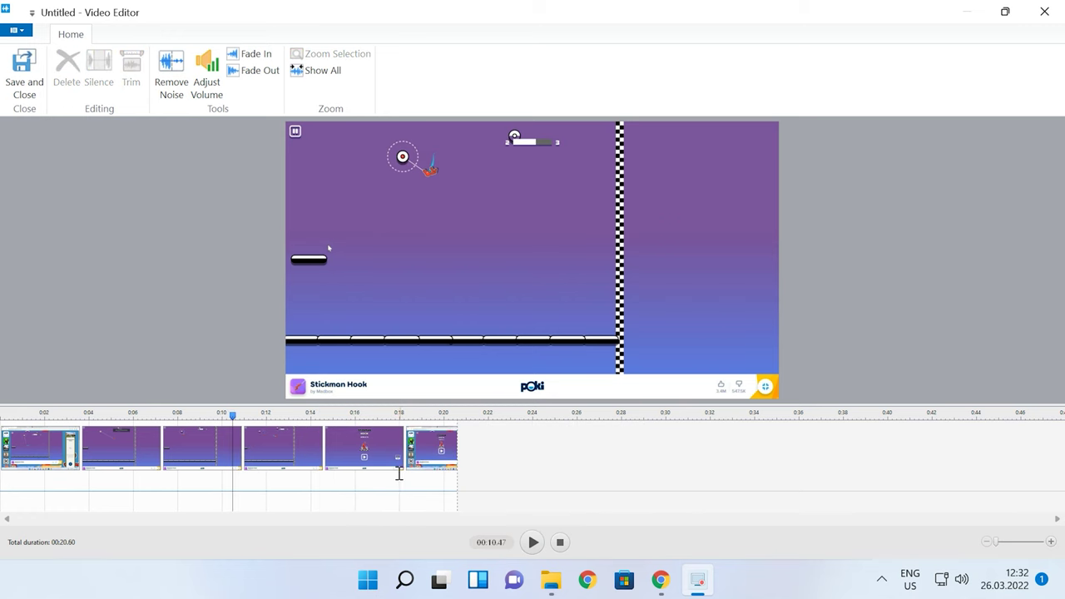
click(25, 92)
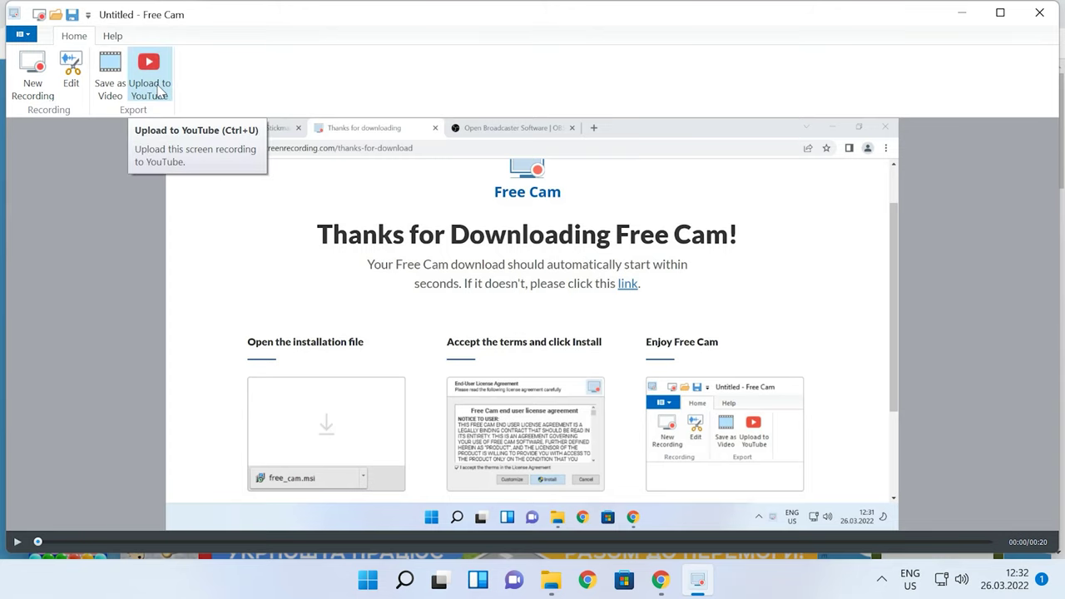
Step: Export the recording as a WMV video to the Desktop under the suggested file name
click(114, 90)
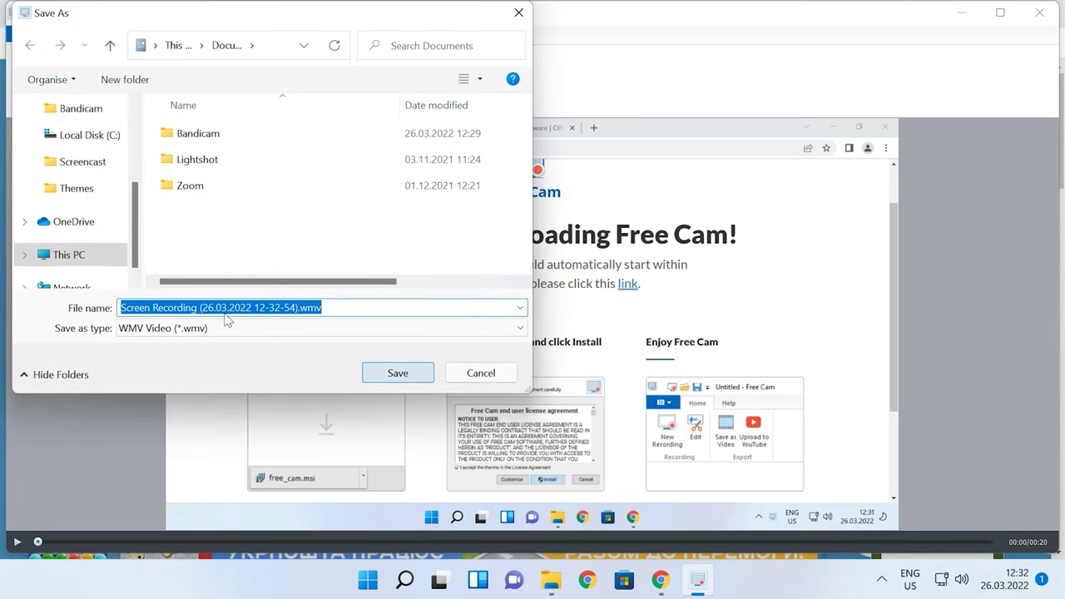
scroll(83, 265, down, 1)
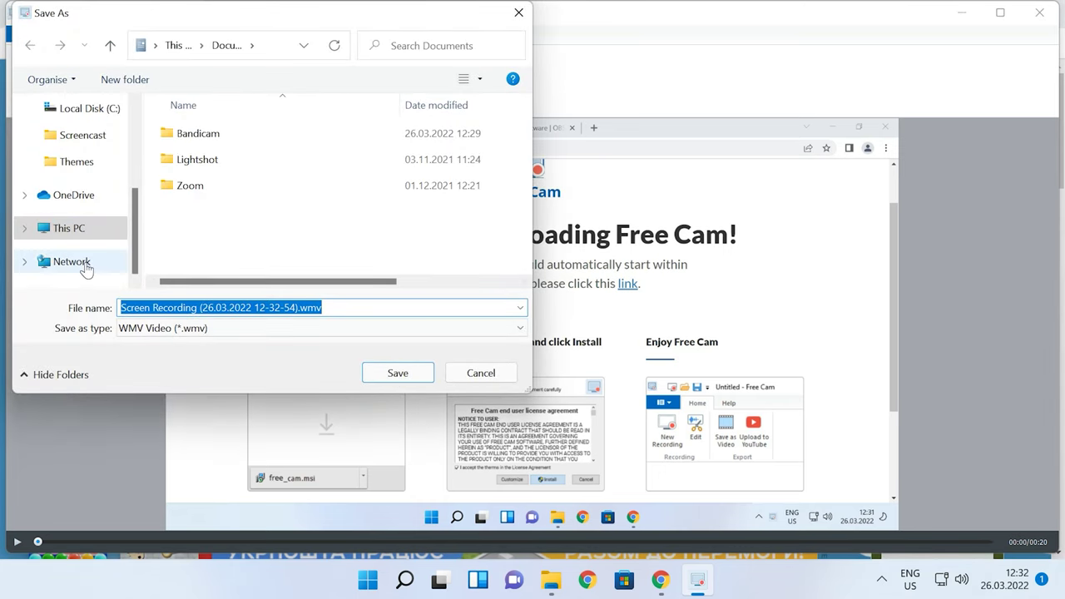
scroll(83, 266, up, 3)
click(78, 142)
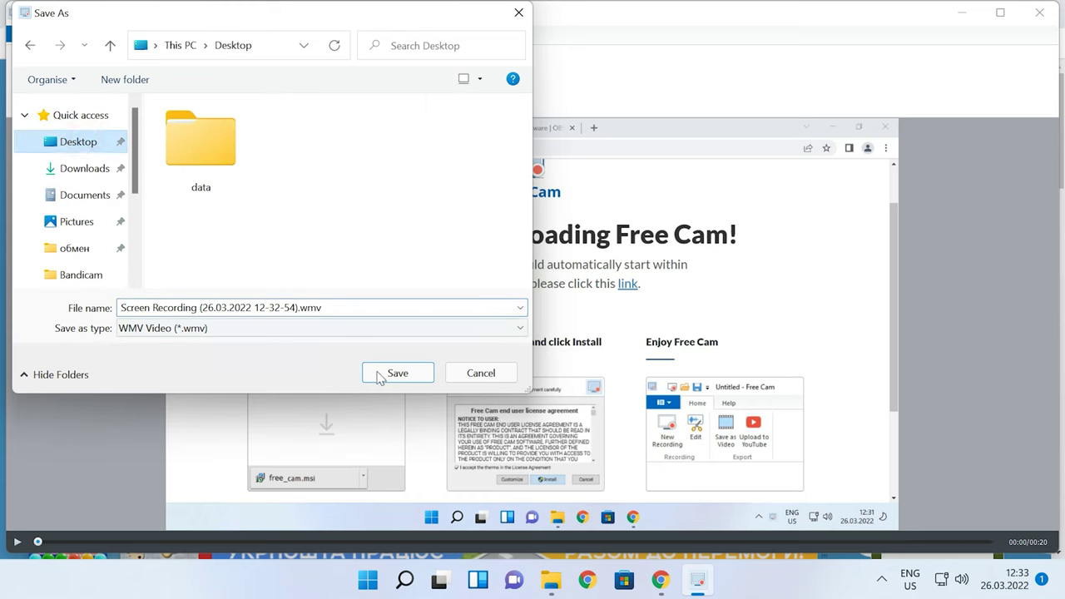
click(380, 374)
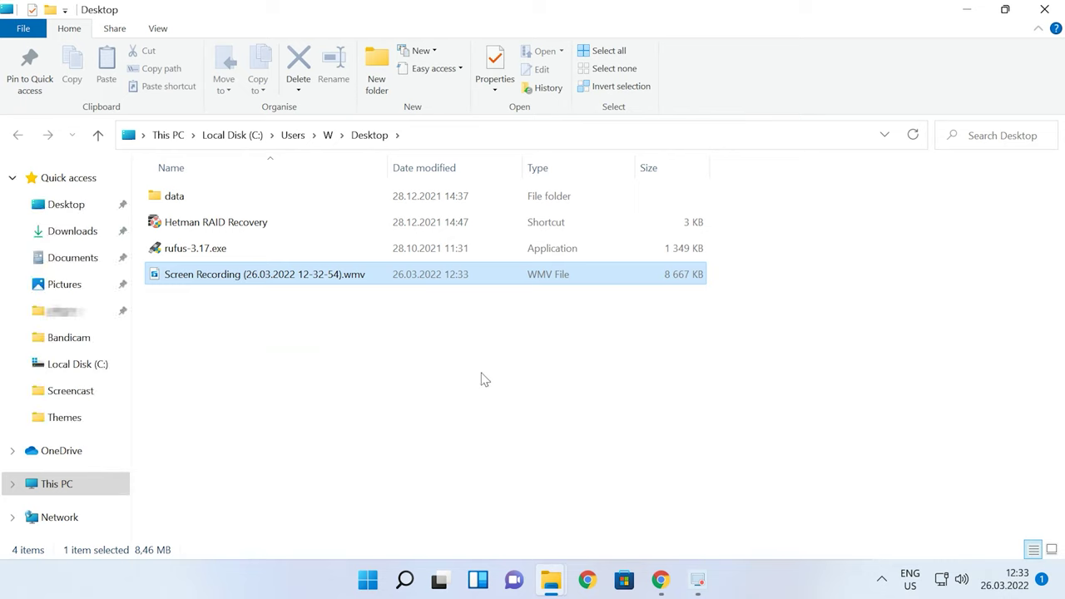
click(552, 346)
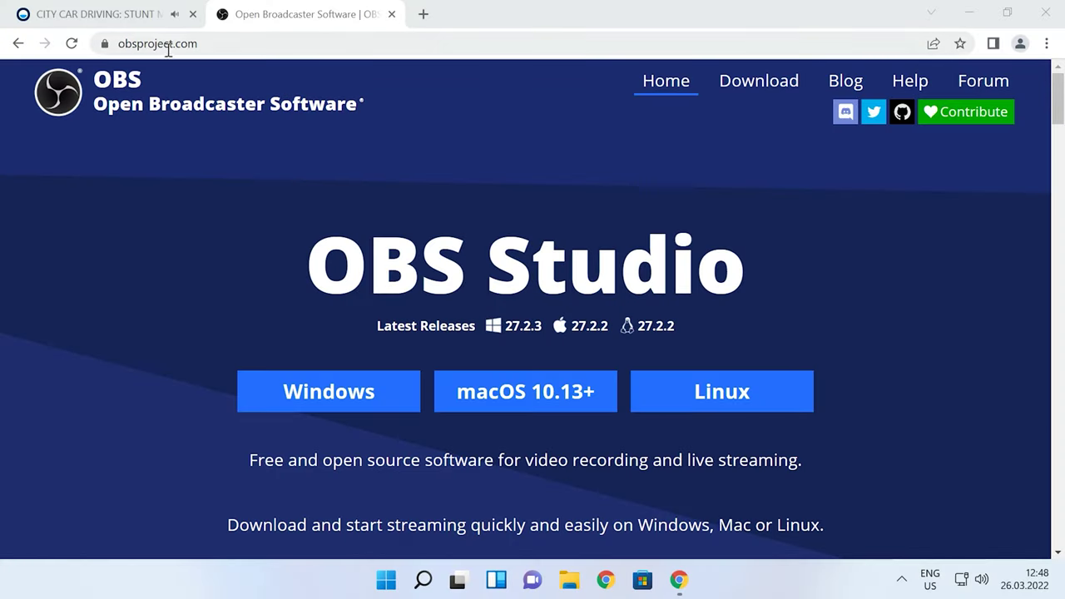
Step: Download the Windows version of OBS Studio from obsproject.com in the browser
click(218, 48)
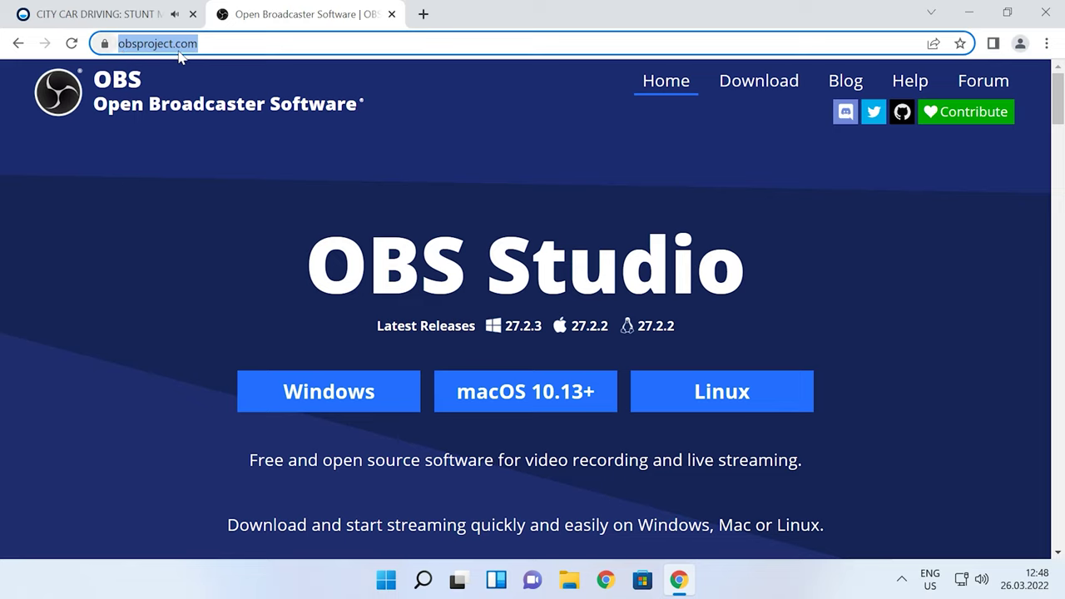
click(227, 73)
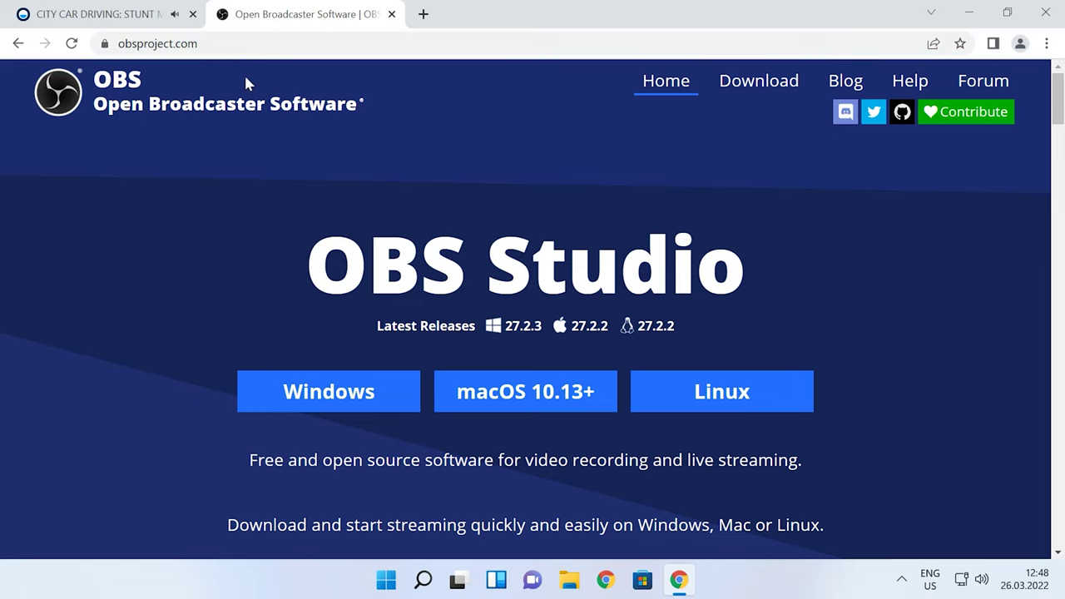
click(337, 392)
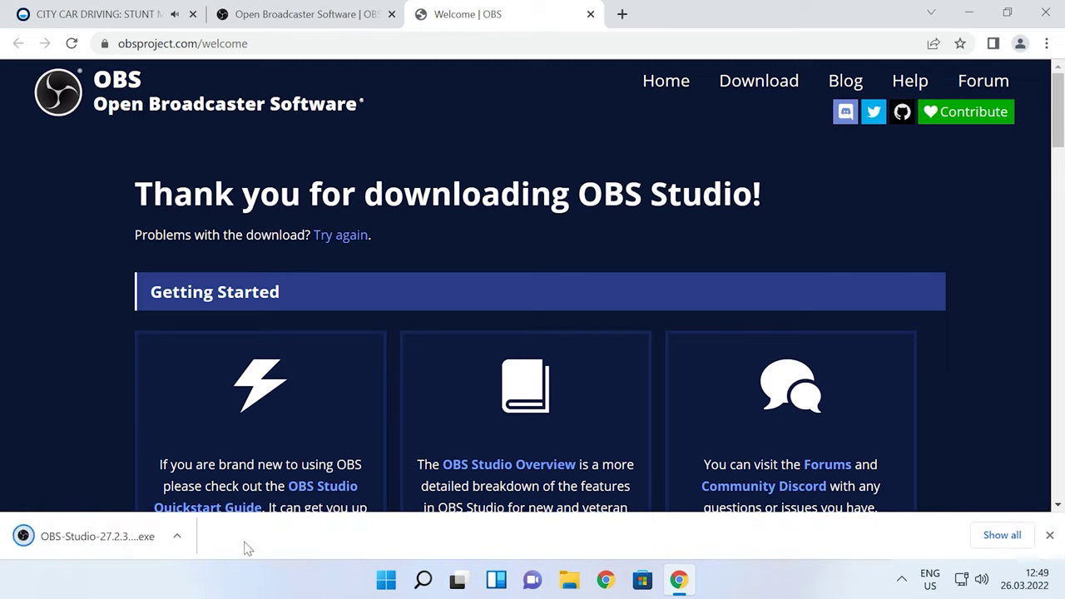
Step: Run the downloaded OBS Studio 27.2.3 installer with its default options and launch the program
click(125, 539)
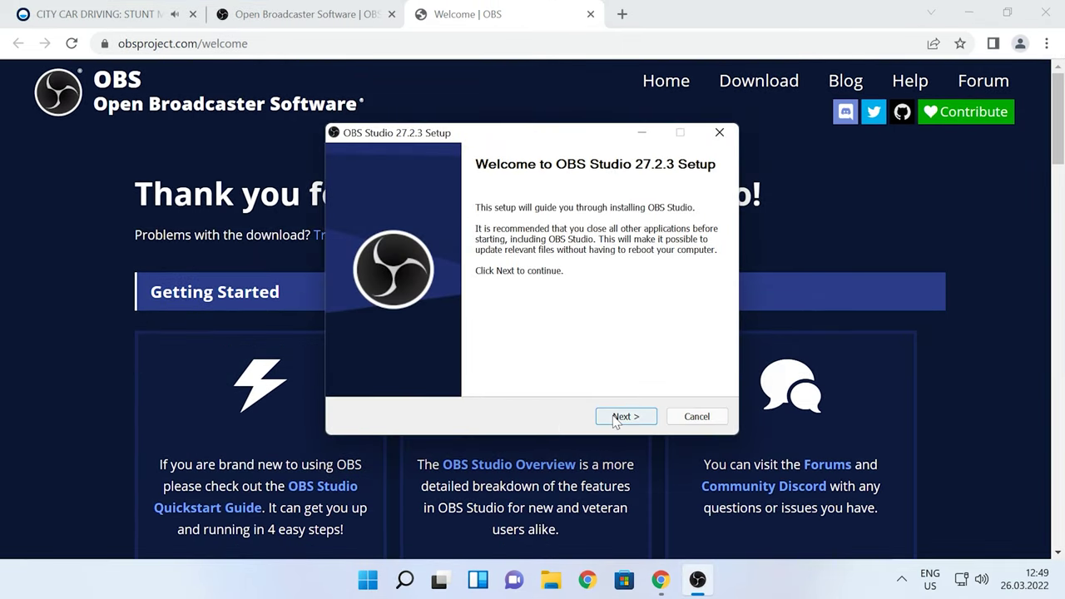
click(638, 425)
click(635, 418)
click(635, 418)
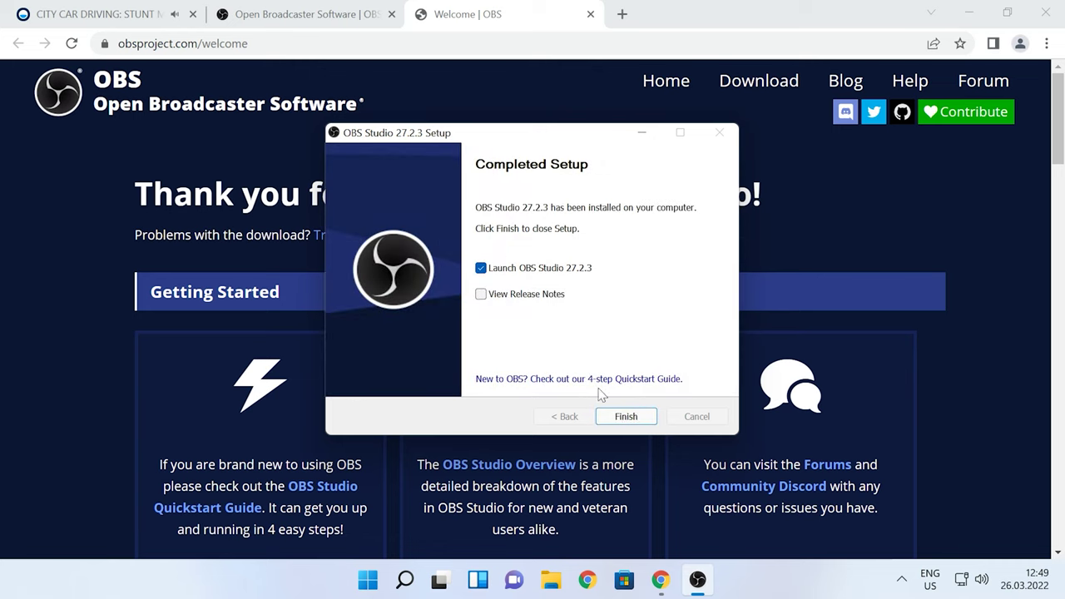
click(632, 416)
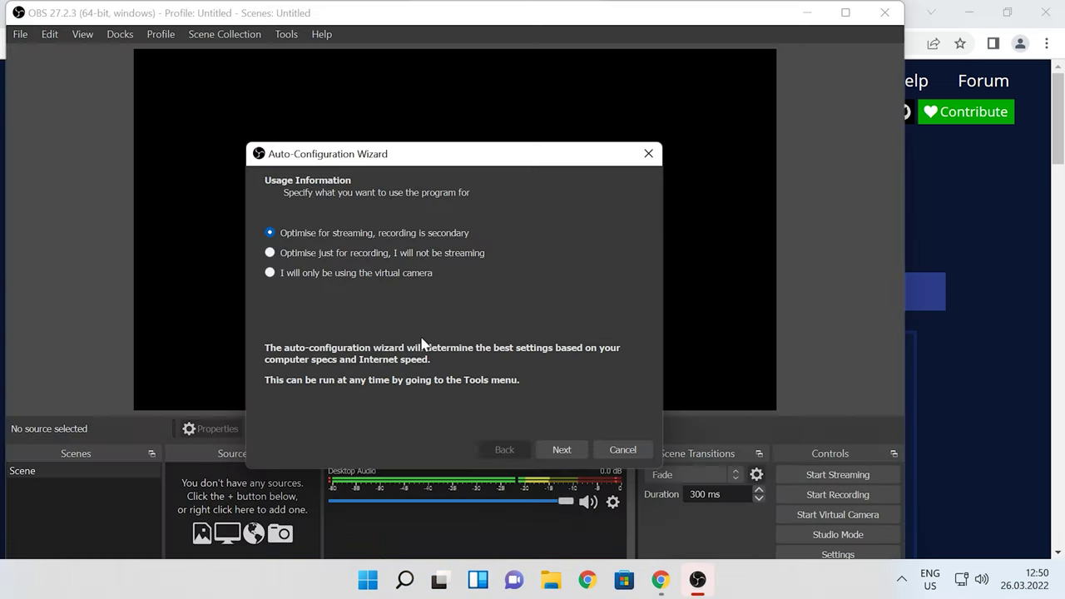
Step: Complete the Auto-Configuration Wizard, optimising just for recording at the current 1920x1080 resolution and 30 FPS, and apply the settings
drag(470, 157, 531, 169)
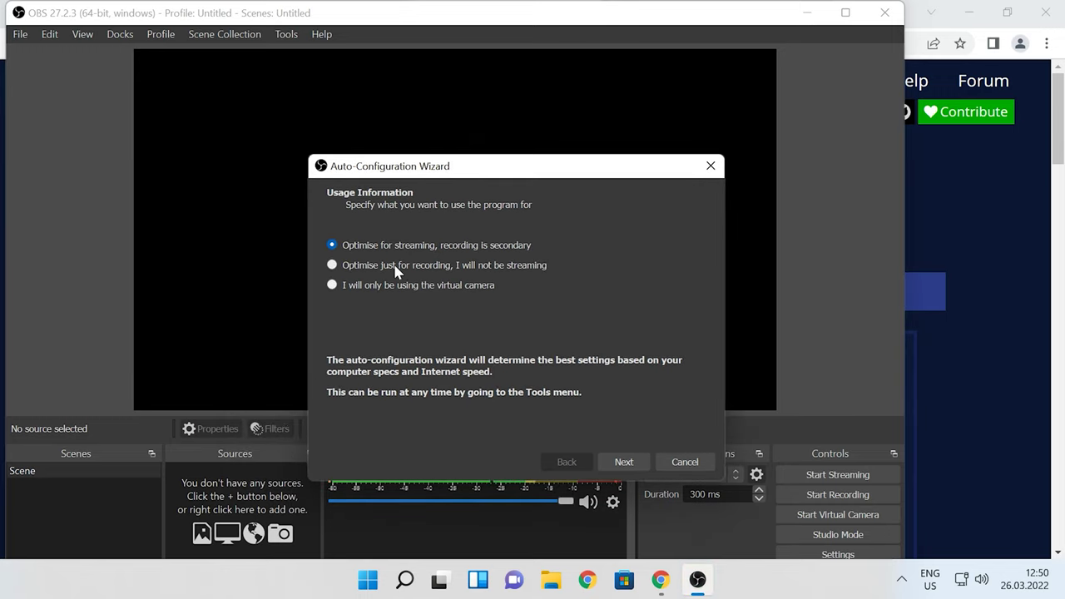
click(624, 462)
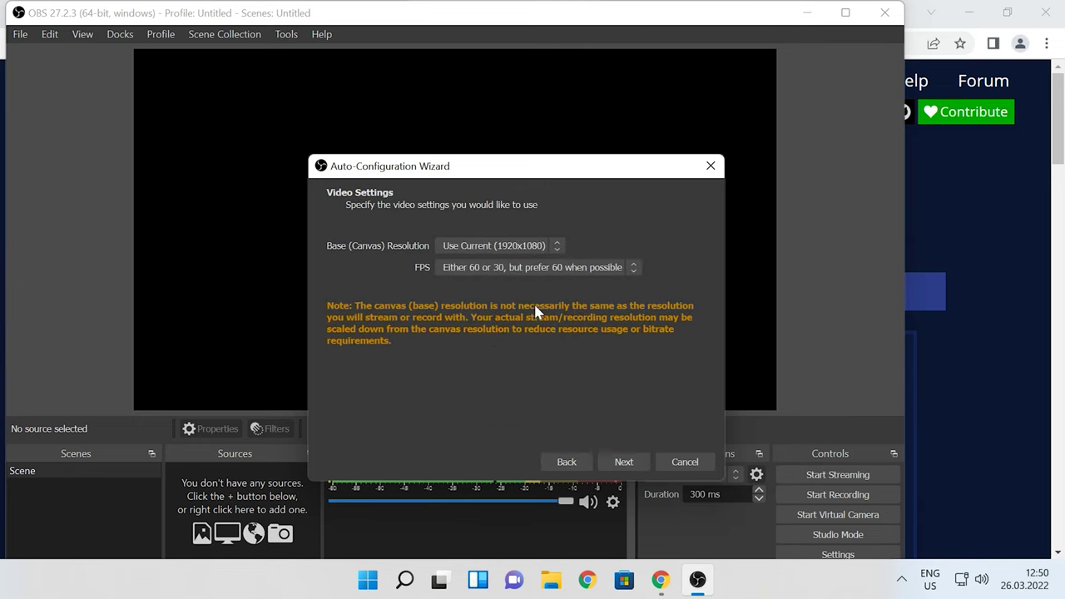
click(506, 268)
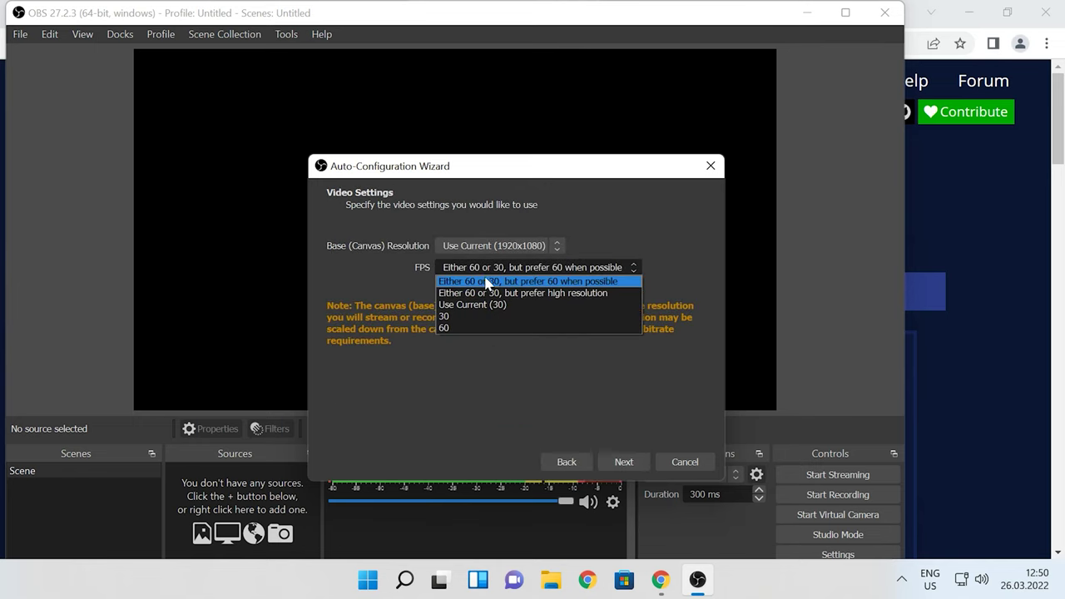
click(468, 316)
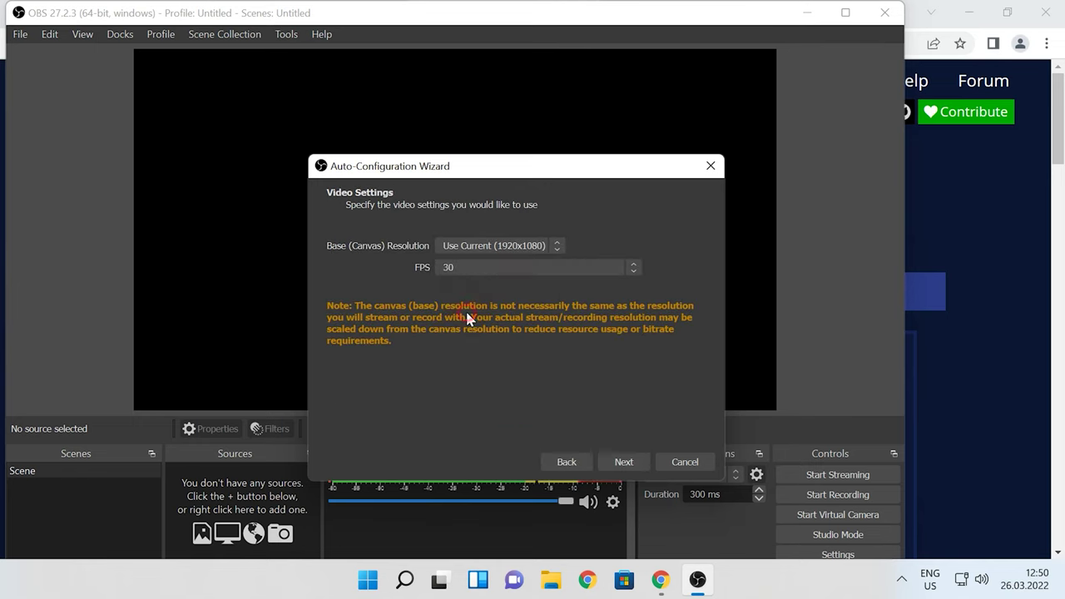
click(486, 247)
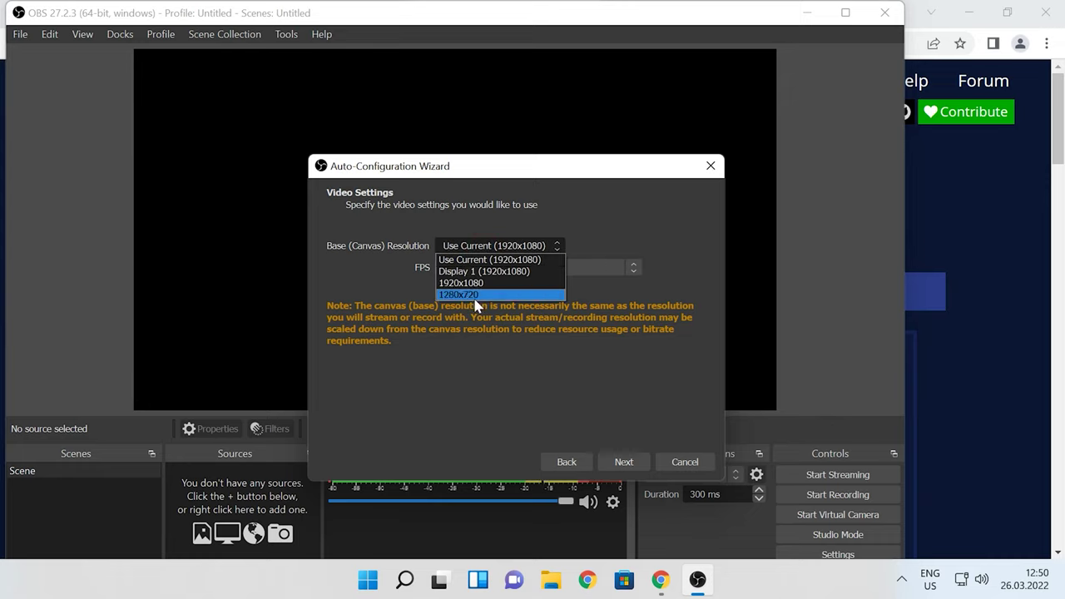
click(487, 261)
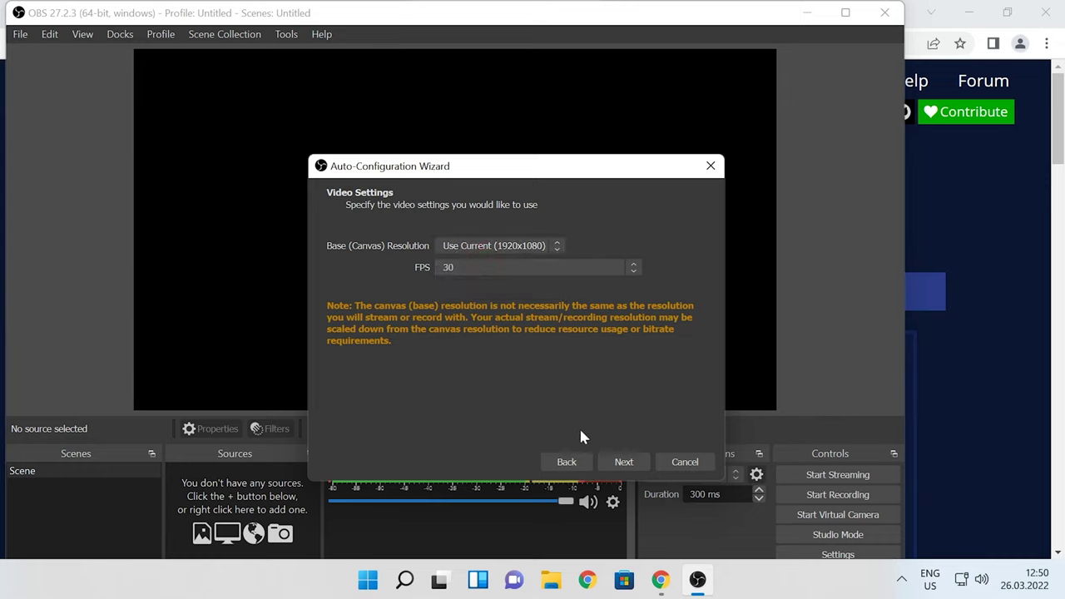
click(632, 465)
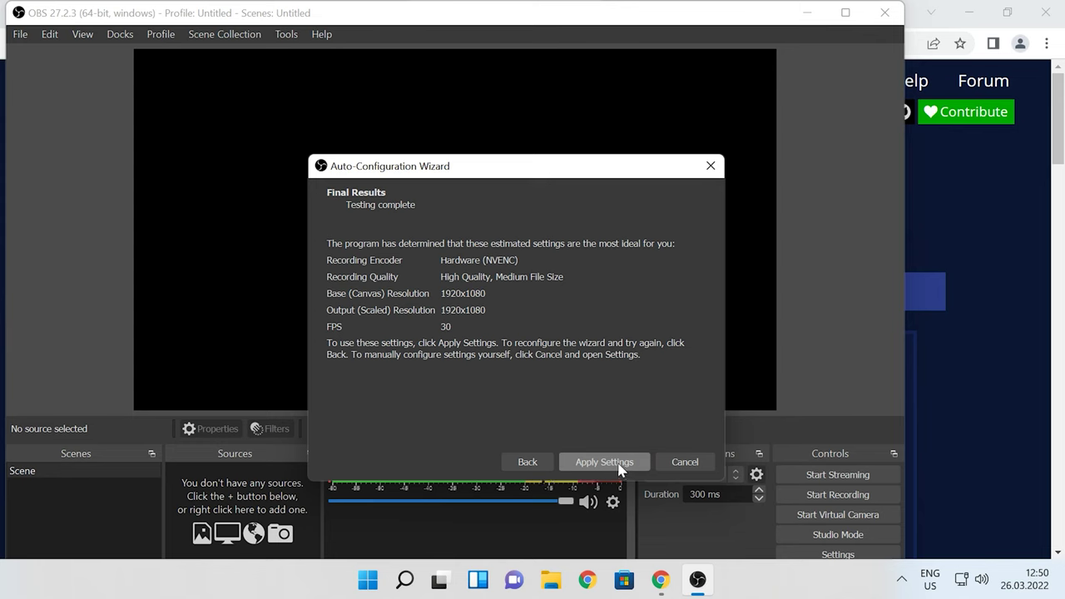
click(605, 462)
Step: Maximise OBS and add a Display Capture source named PC for Display 1 with cursor capture to the scene
click(846, 15)
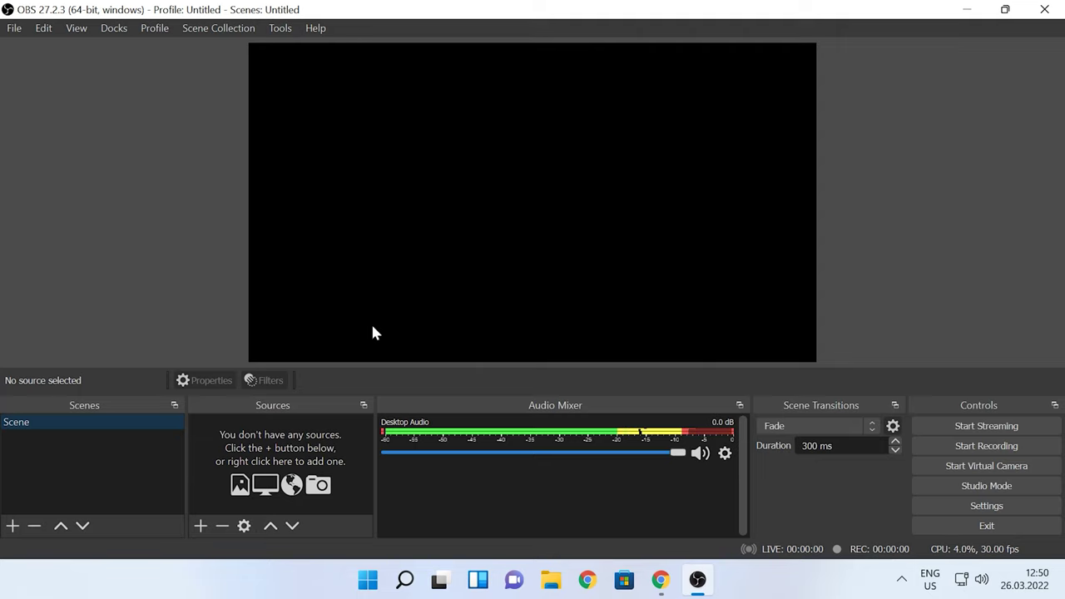
click(200, 525)
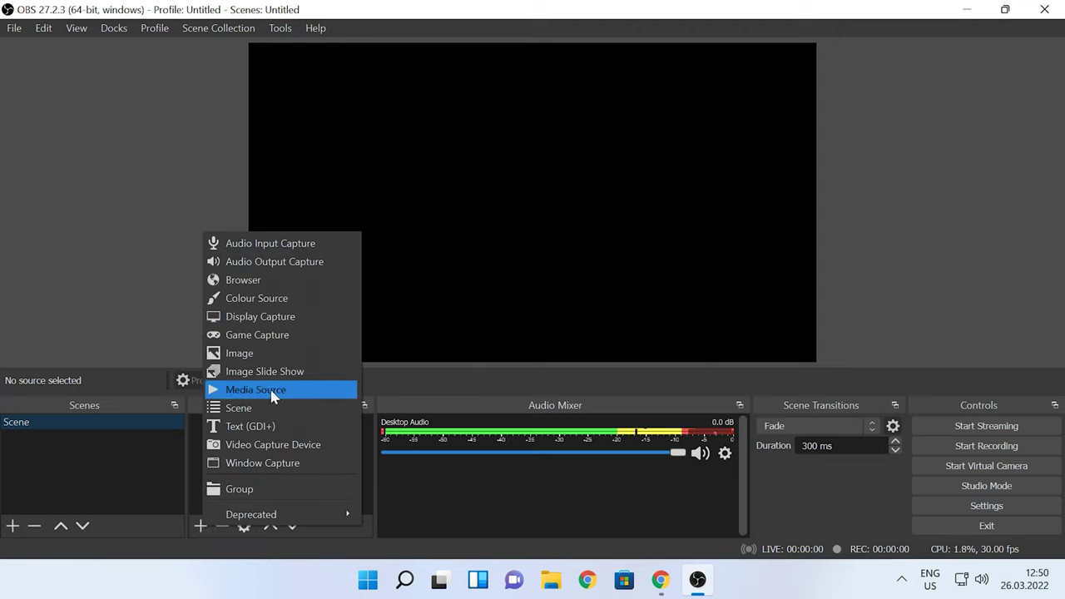
click(262, 320)
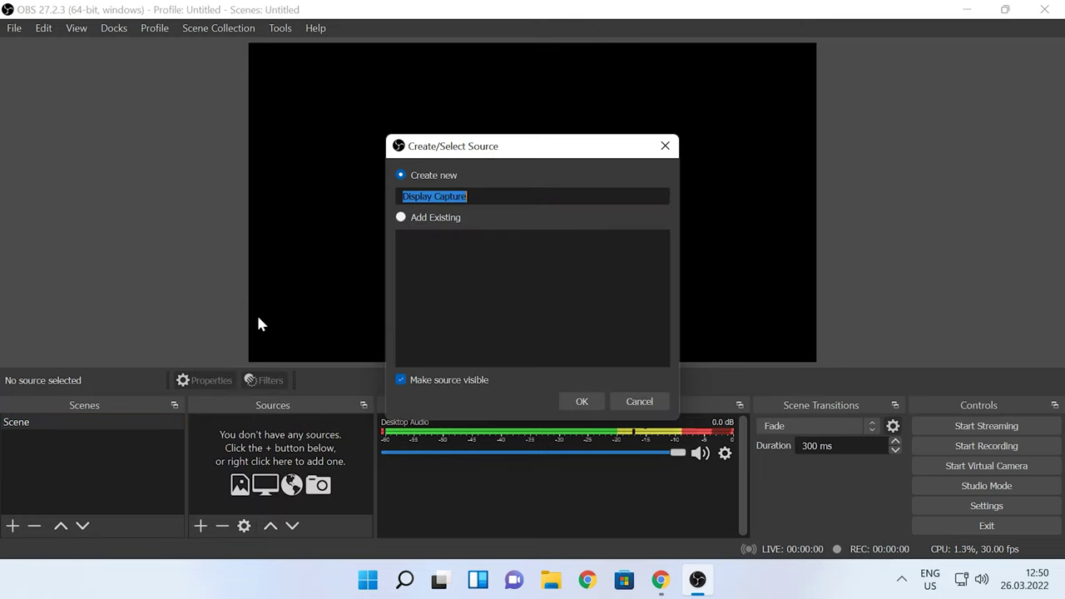
text(PC)
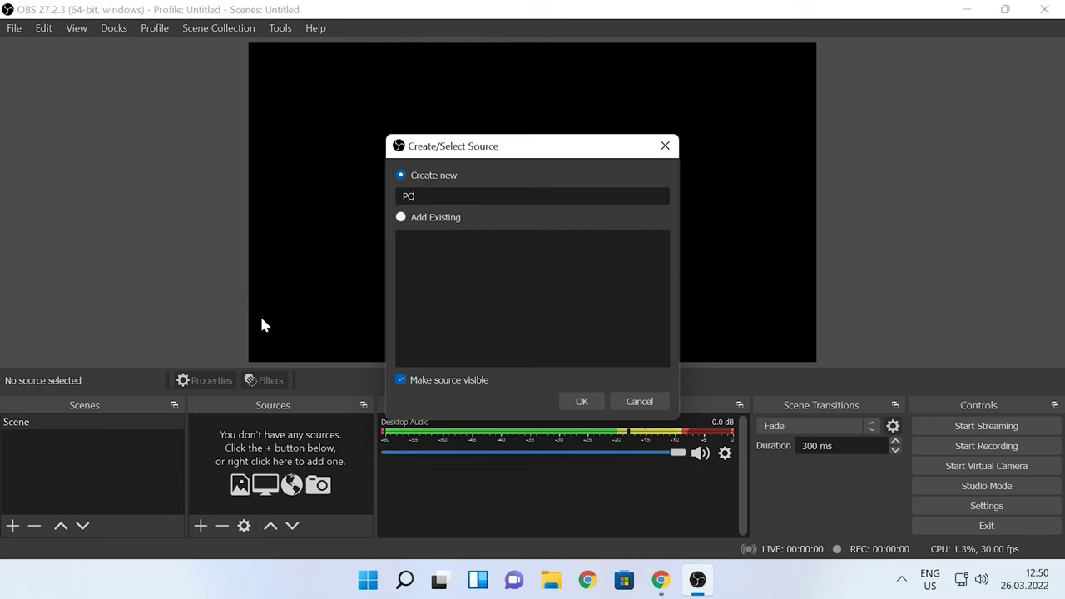
click(581, 401)
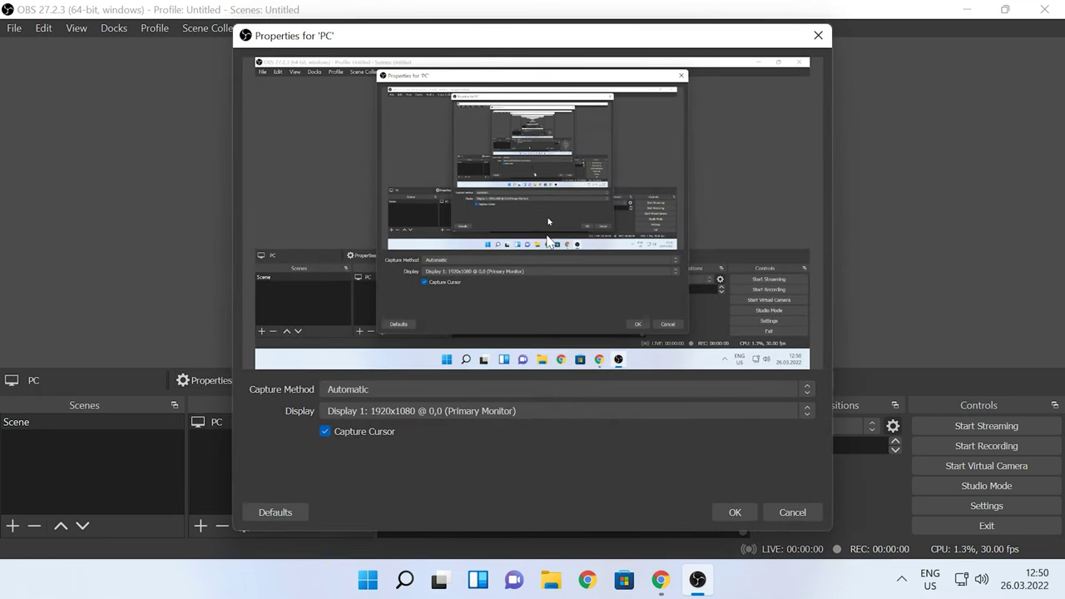
click(734, 513)
Step: Add a new, visible Game Capture source with its default name to the scene
click(201, 526)
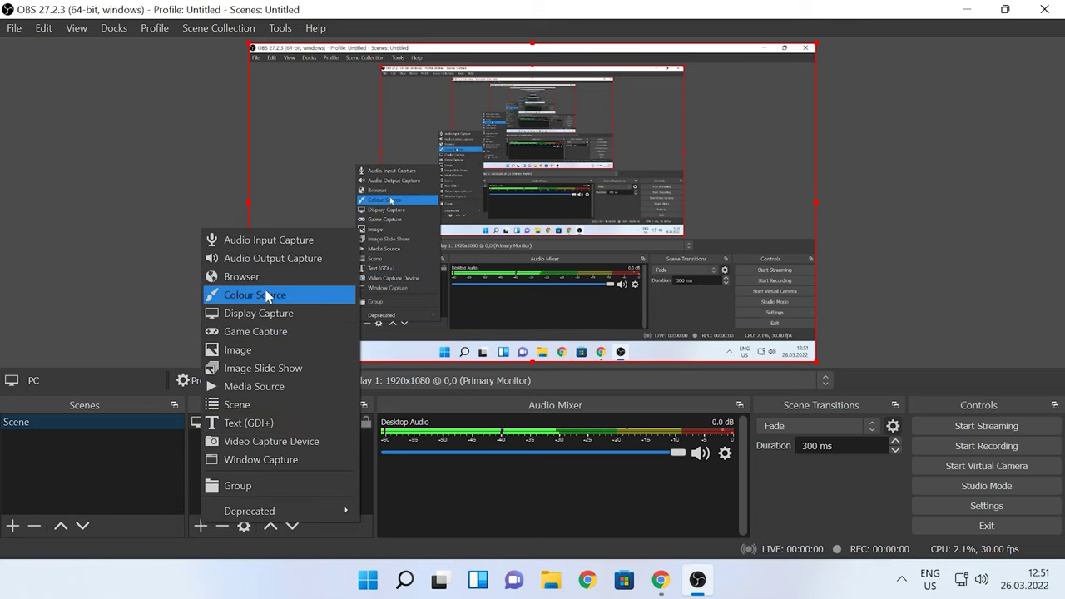
click(223, 554)
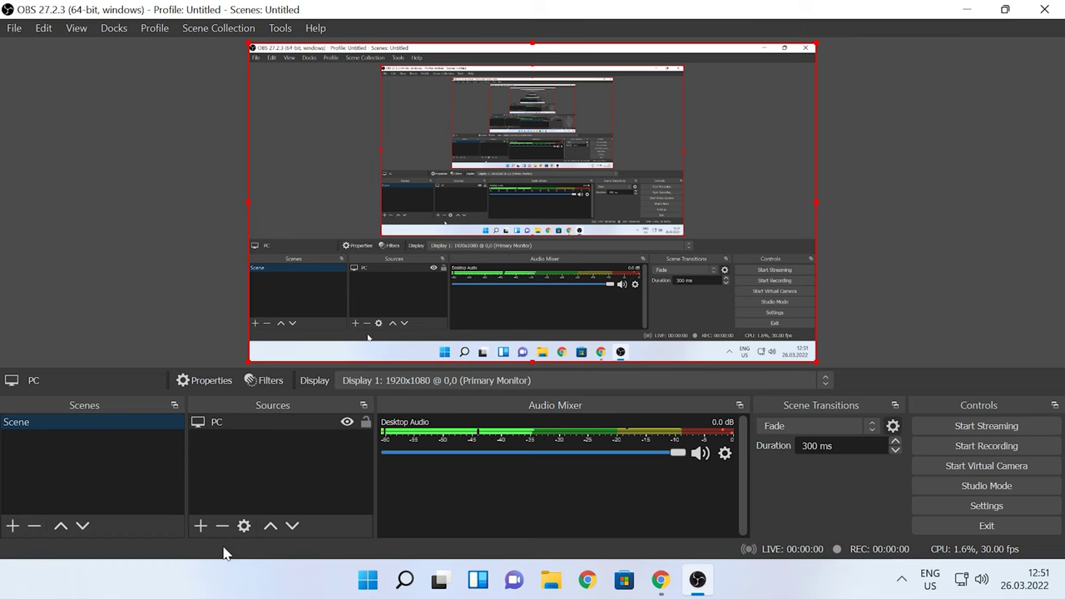
click(201, 528)
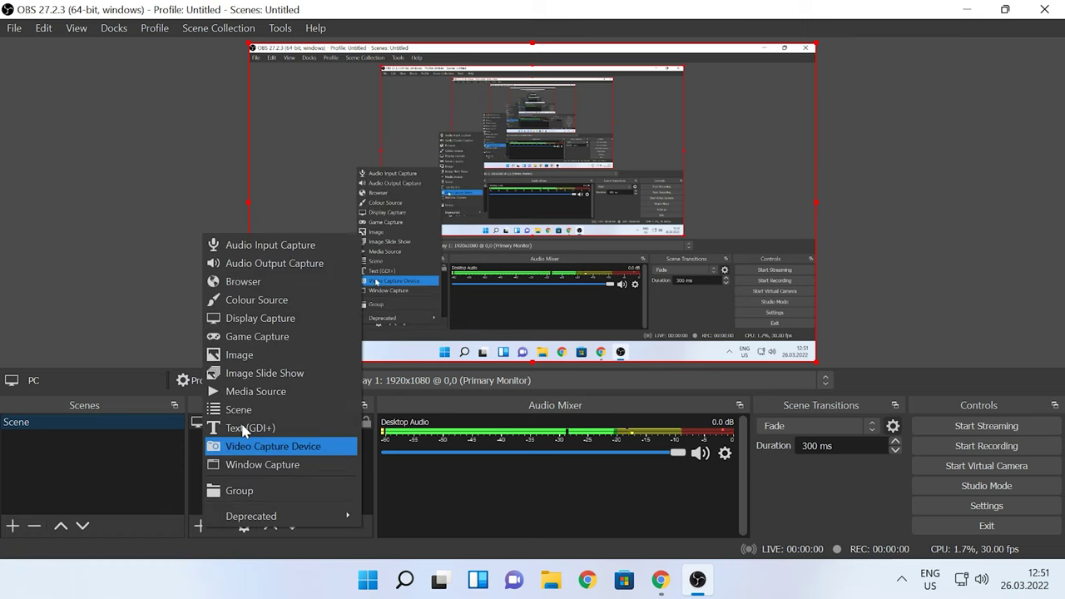
click(256, 337)
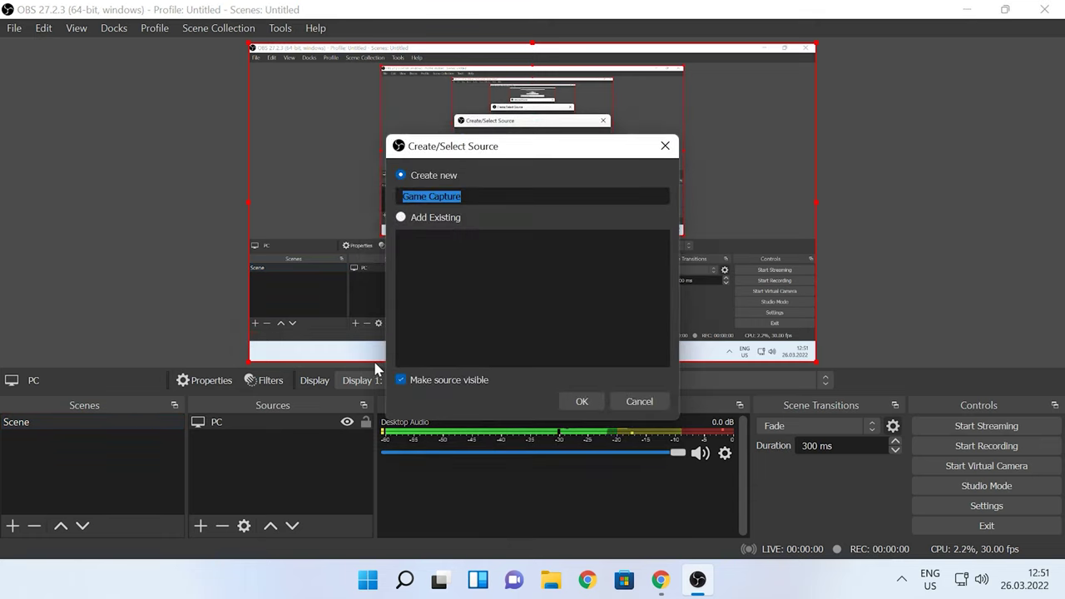
click(581, 403)
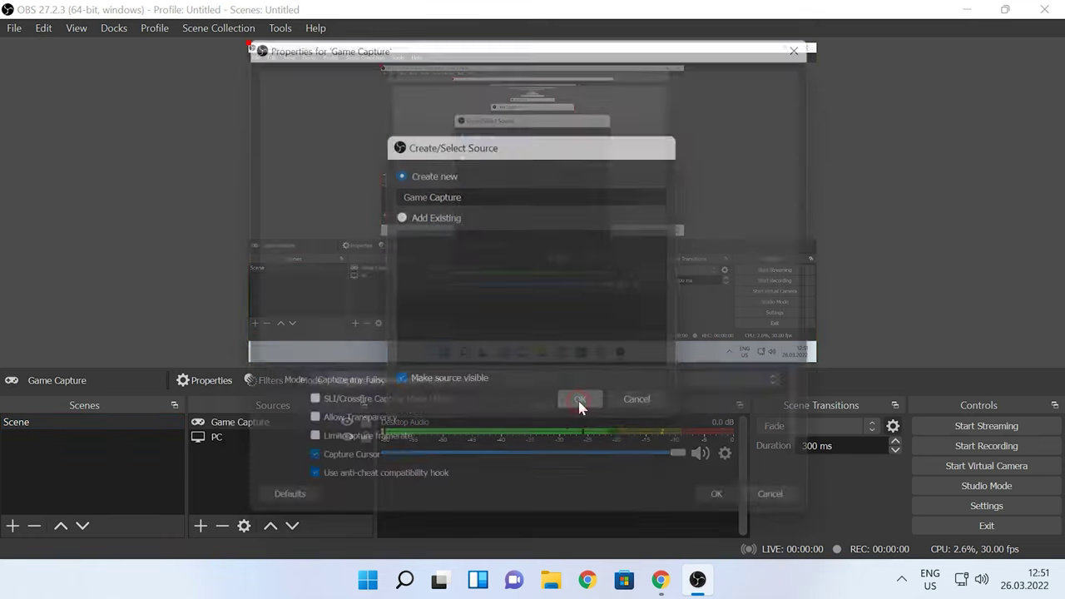
Step: Limit the capture framerate of the game source, keep fullscreen application mode, choose a hook rate, accept the properties and select the PC source
scroll(337, 449, down, 2)
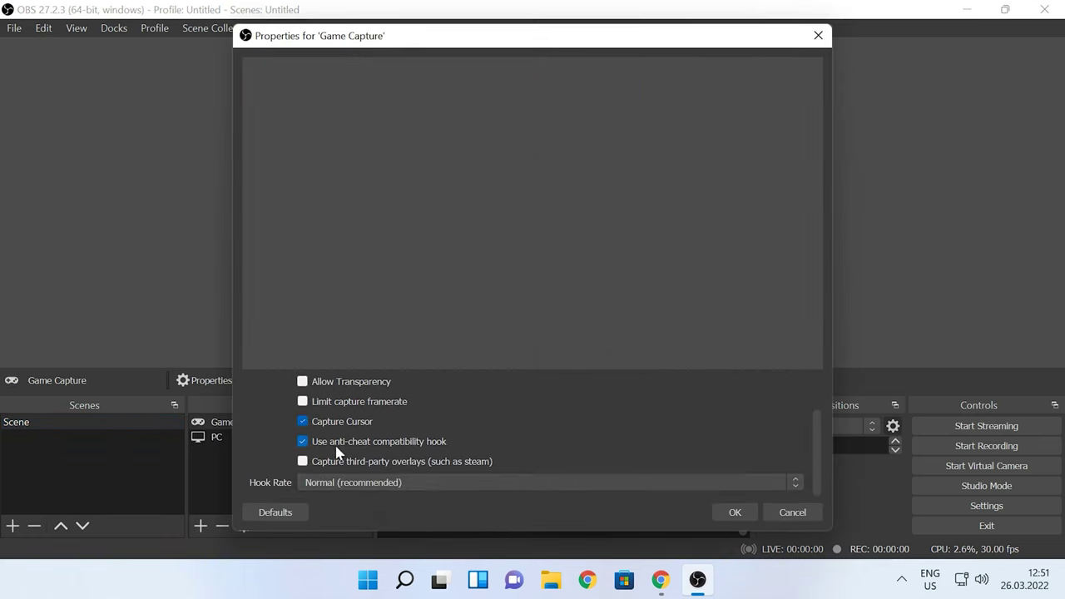
scroll(335, 458, up, 2)
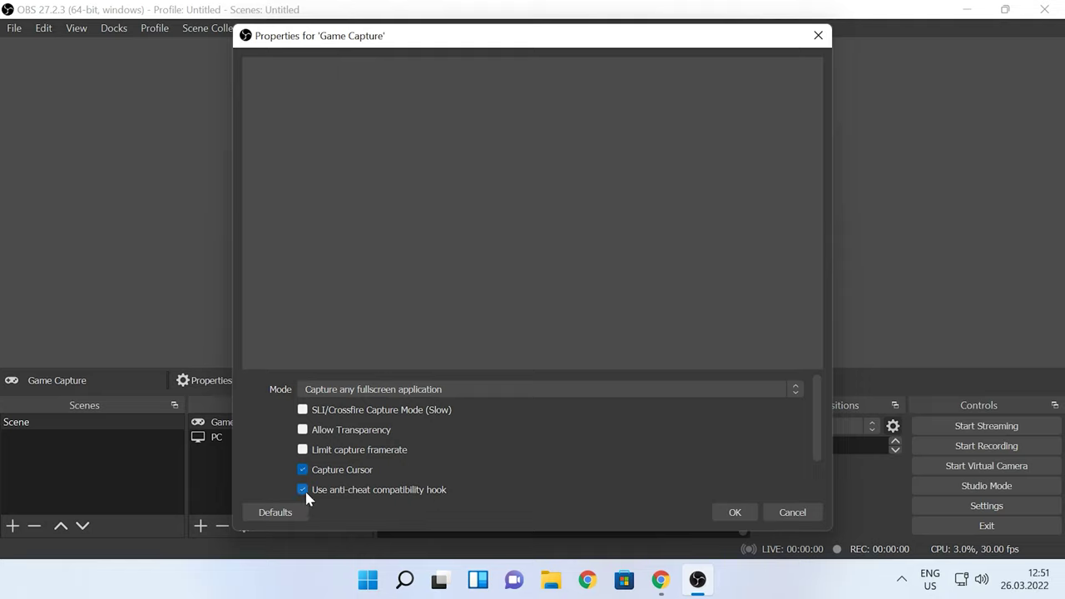
scroll(333, 454, down, 2)
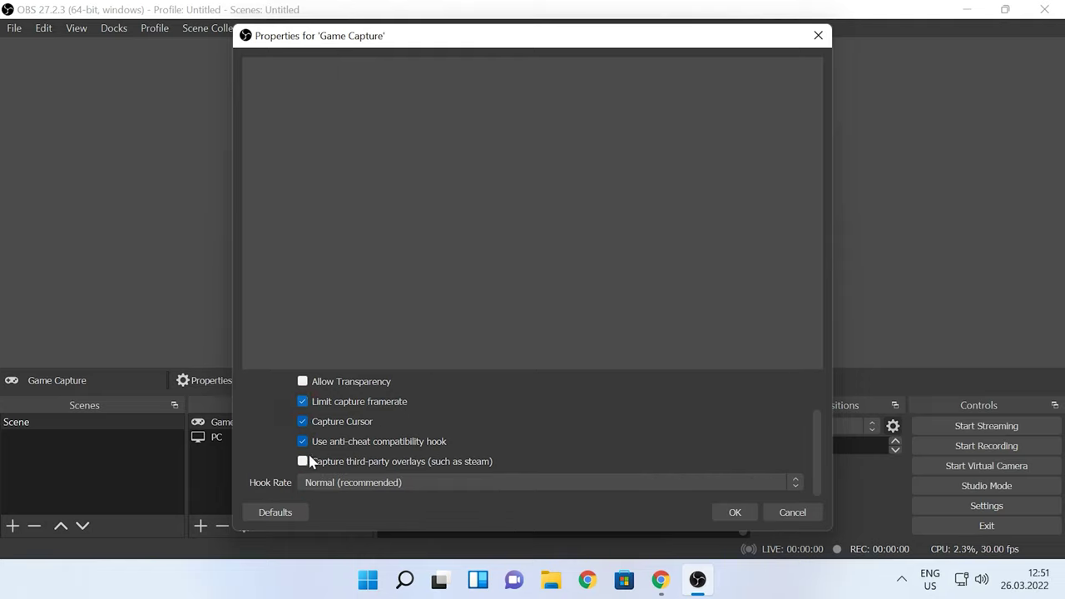
scroll(350, 457, up, 2)
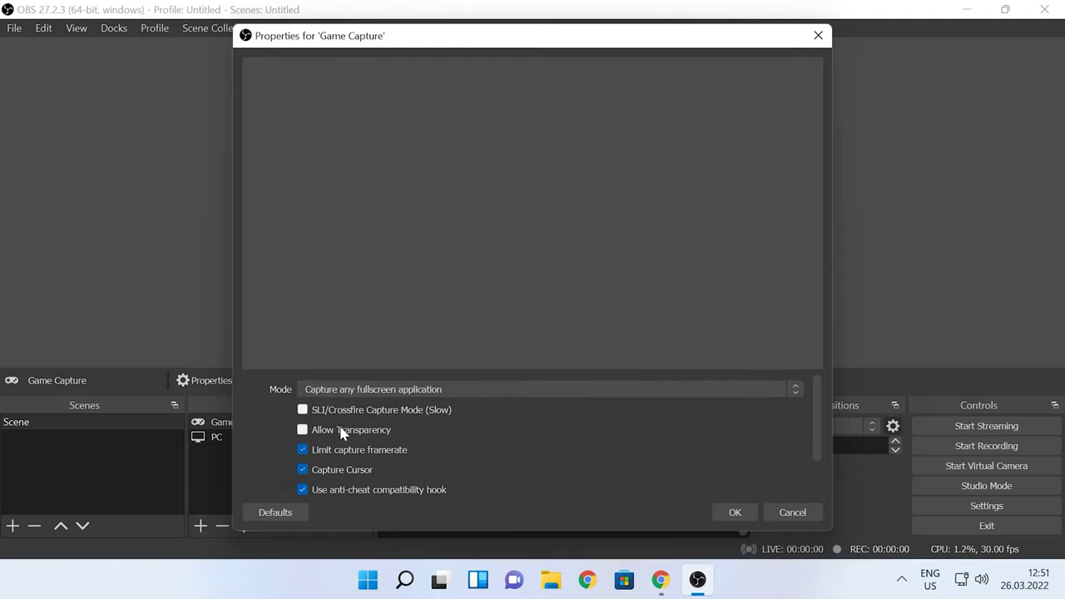
scroll(341, 435, down, 2)
click(361, 482)
click(340, 514)
scroll(536, 446, up, 3)
key(Return)
click(252, 439)
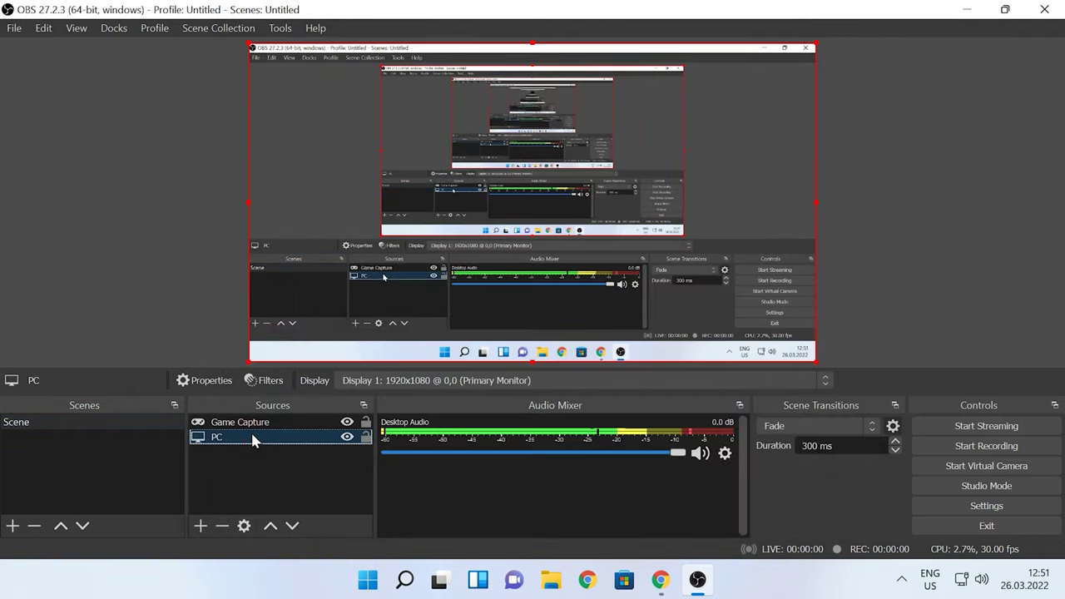
Step: Start recording in OBS and switch to the City Car Driving: Stunt Master tab in the browser
click(991, 449)
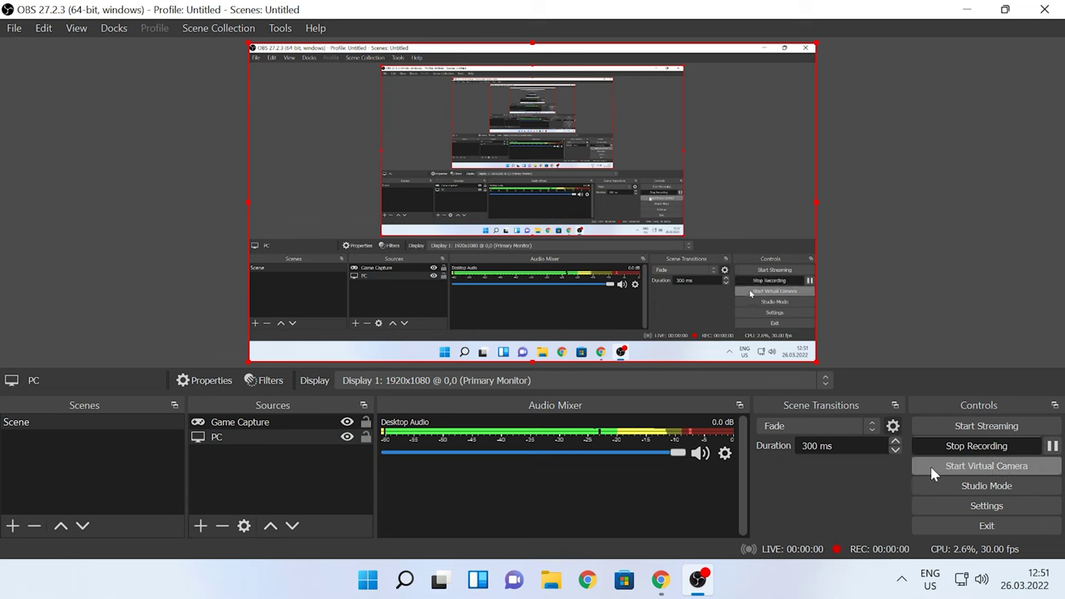
click(661, 581)
click(199, 12)
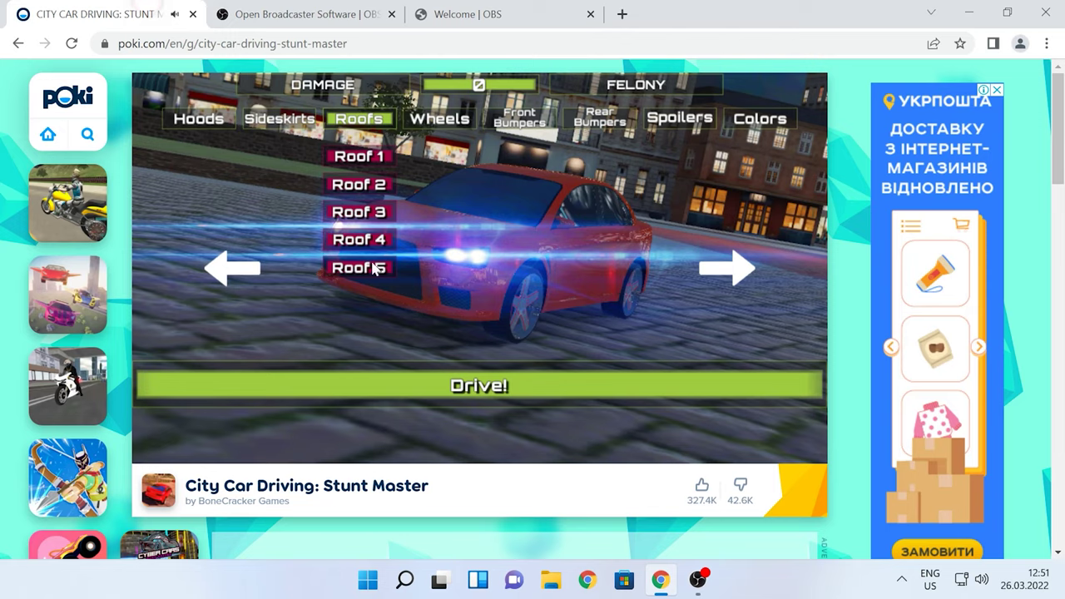
Step: Start the drive in City Car Driving: Stunt Master and steer the red car through the city to produce gameplay
click(506, 385)
key(Up)
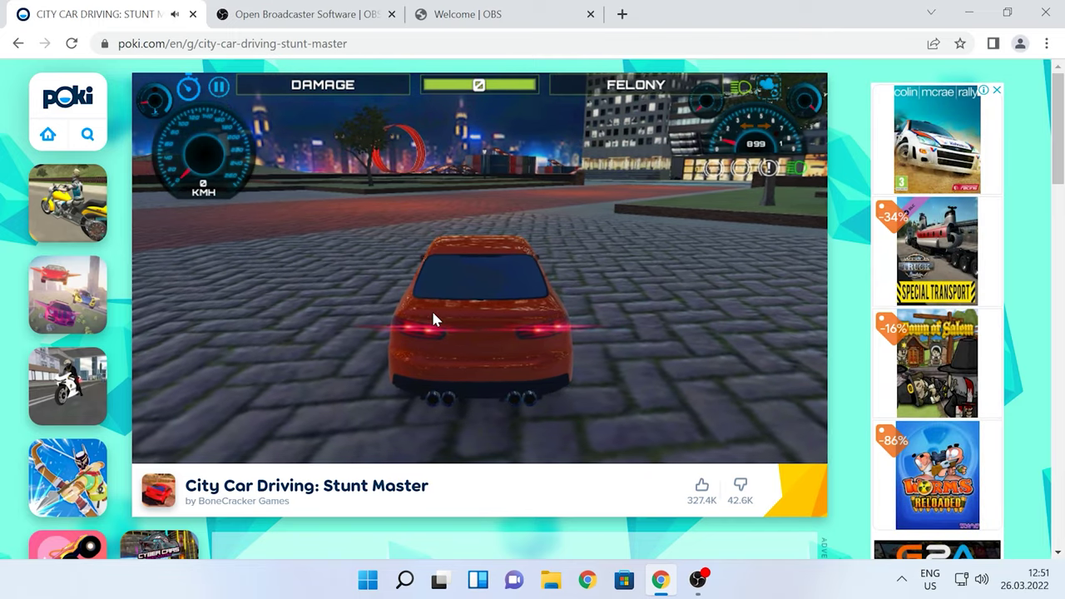
key(Up)
key(Left)
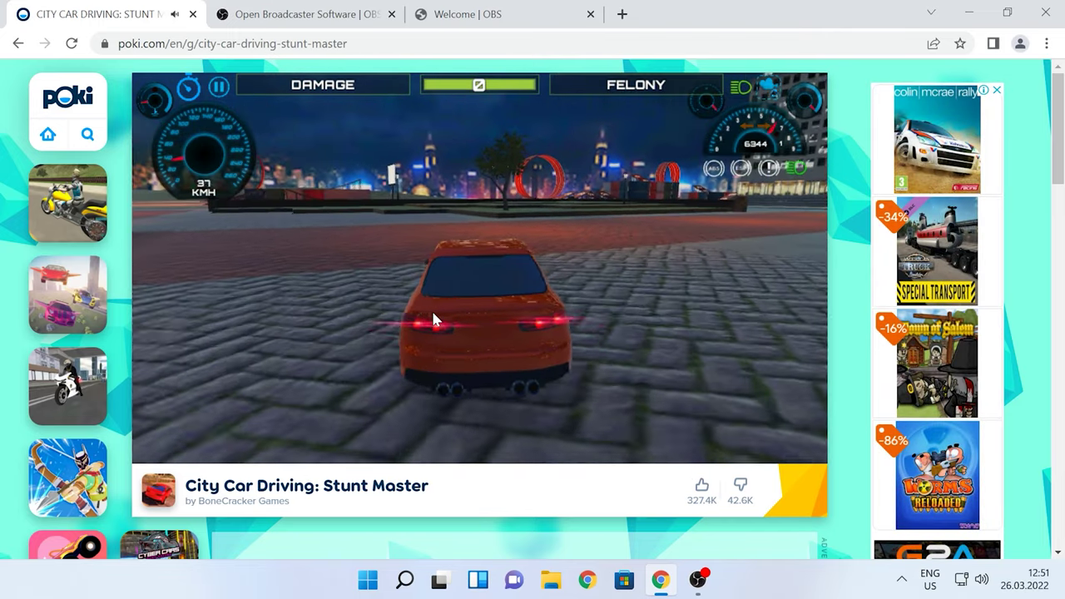
key(Up)
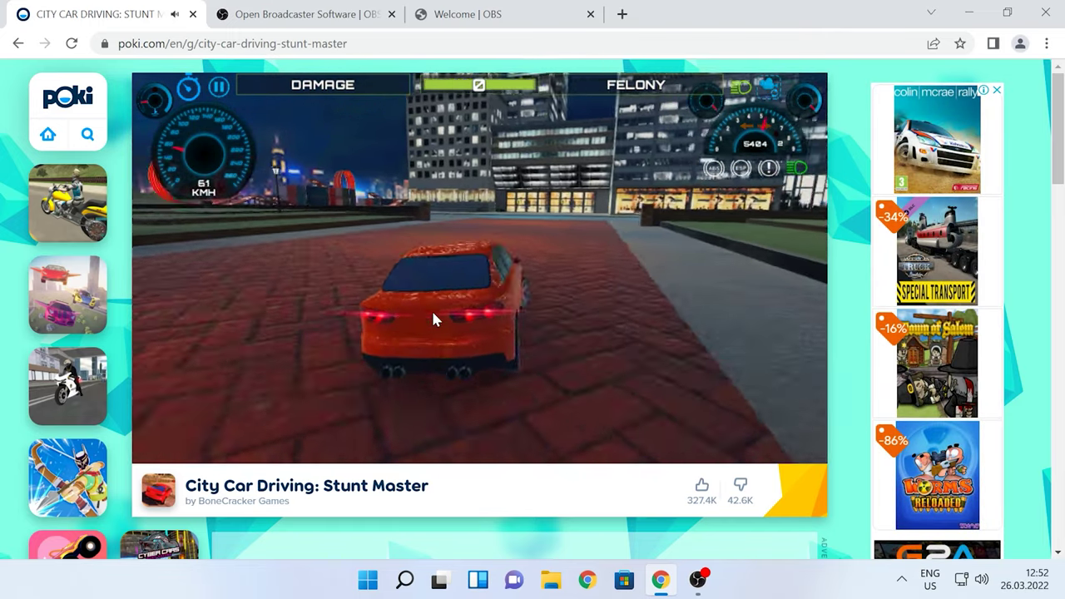
key(Up)
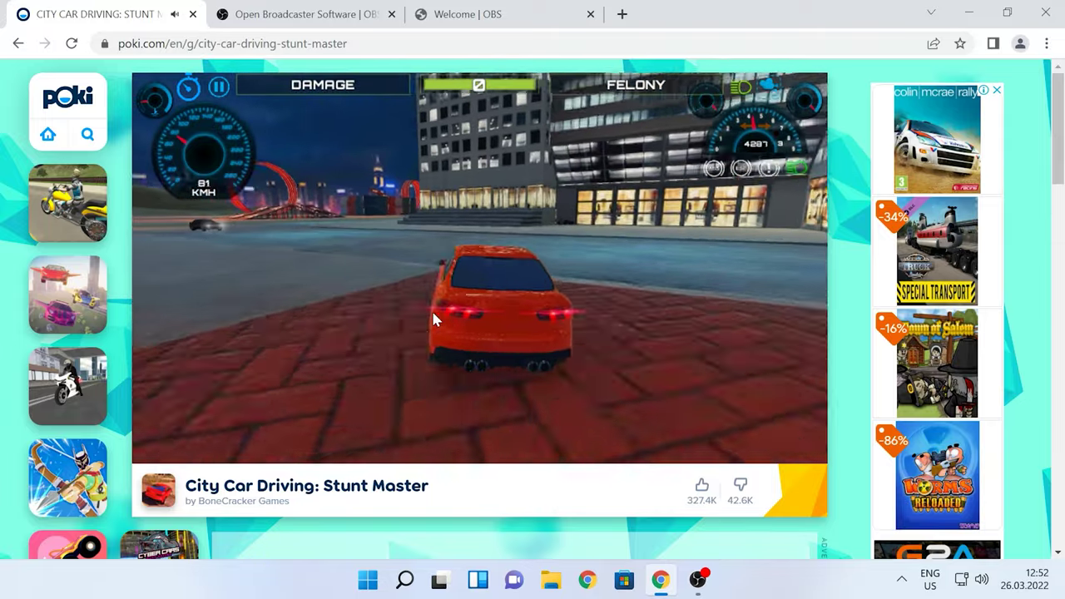
key(Right)
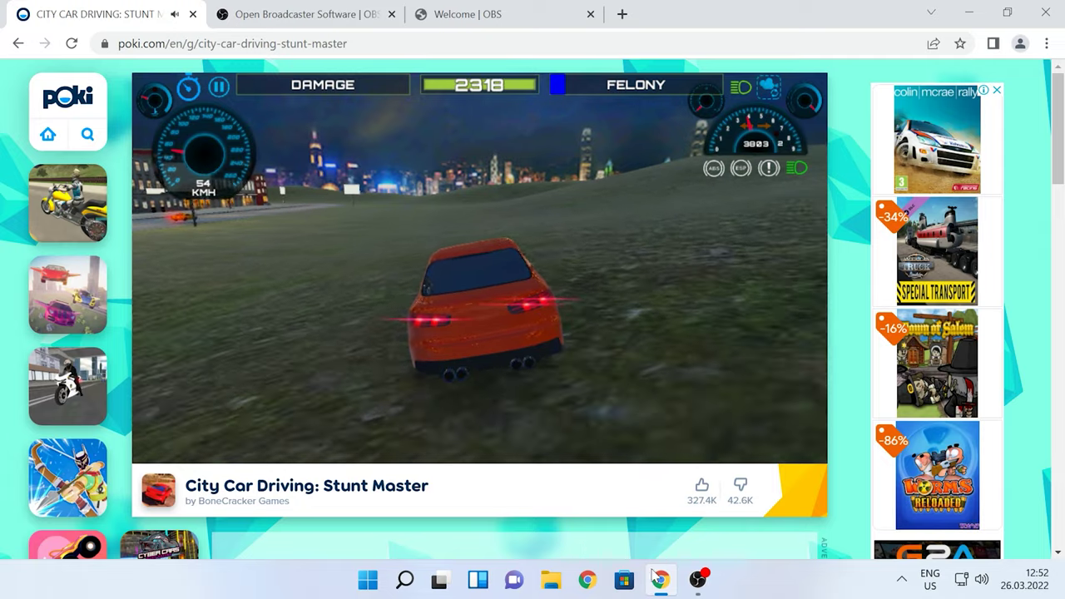
click(697, 580)
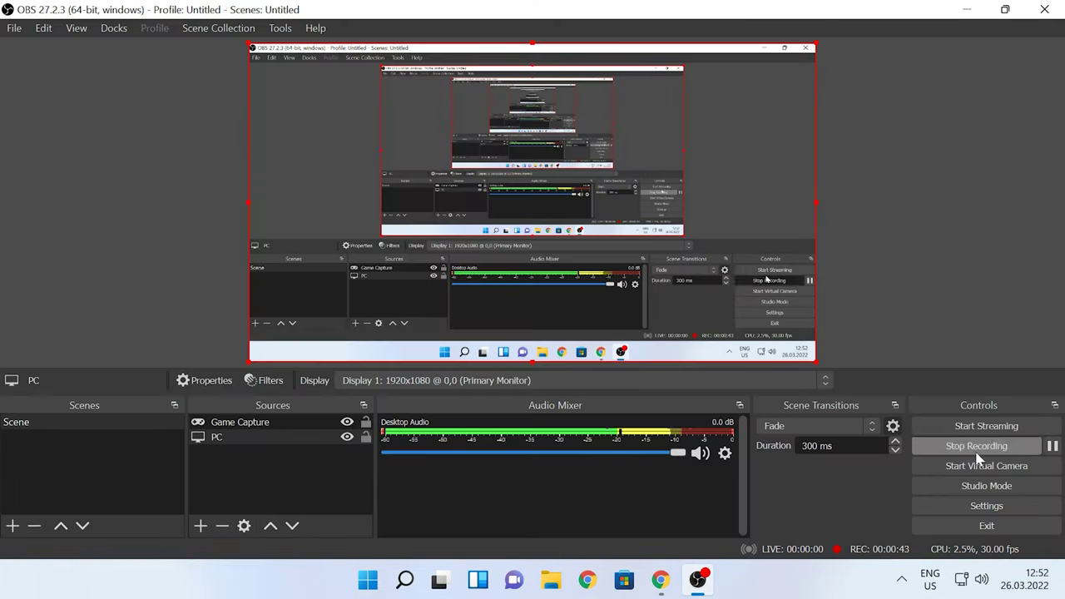
click(929, 449)
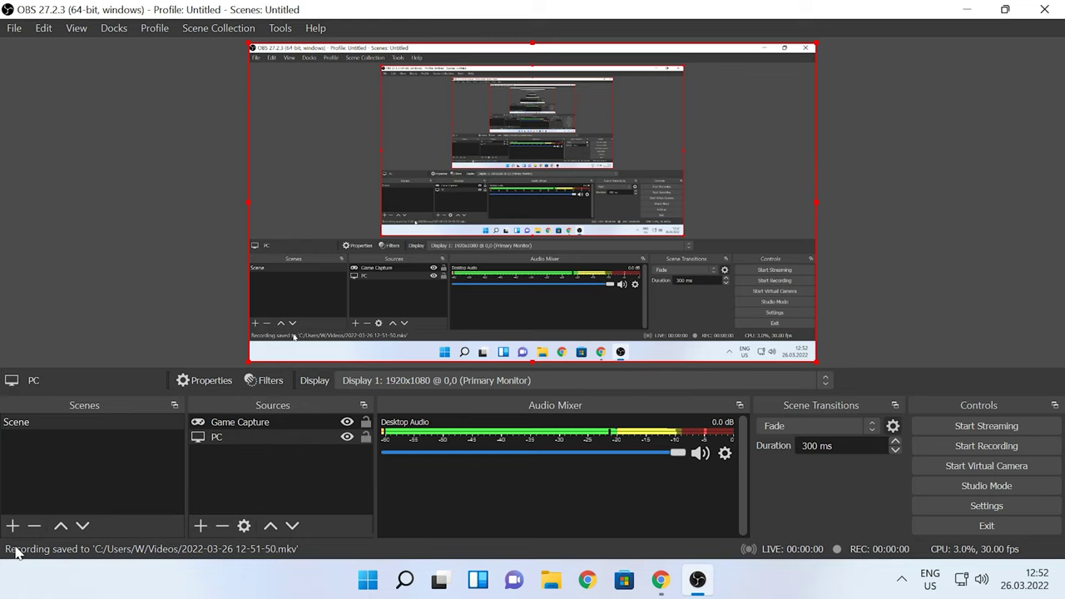
double_click(241, 557)
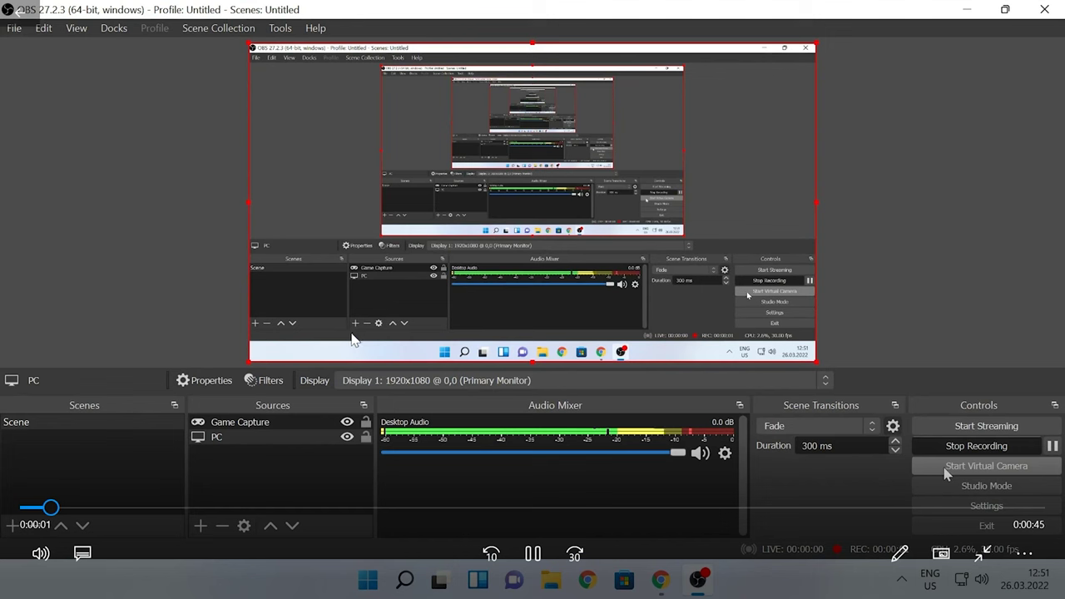
drag(198, 510, 965, 511)
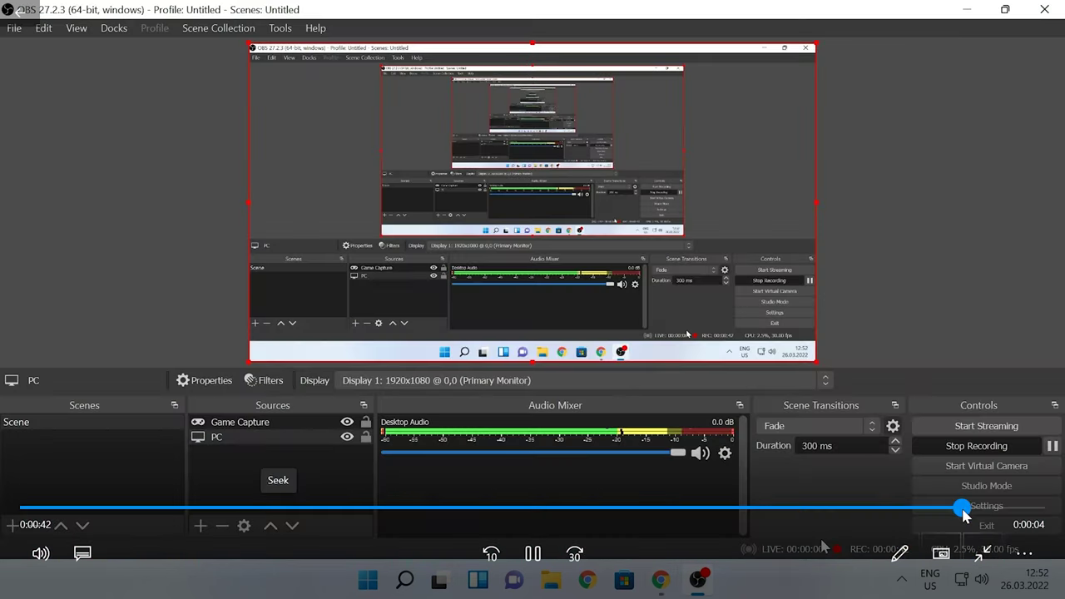